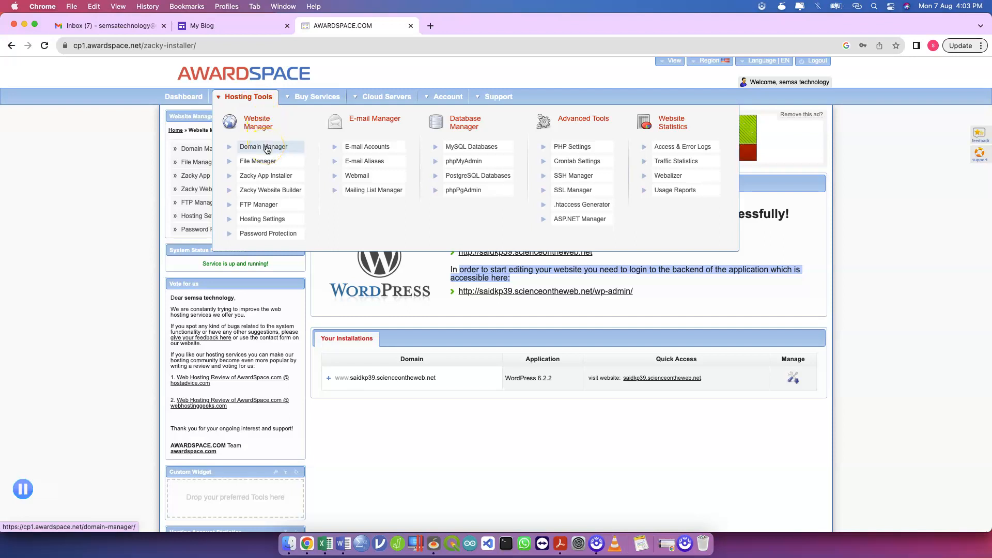
- Open the Zacky App Installer and copy the WordPress installation's domain, saidkp39.scienceontheweb.net
click(272, 178)
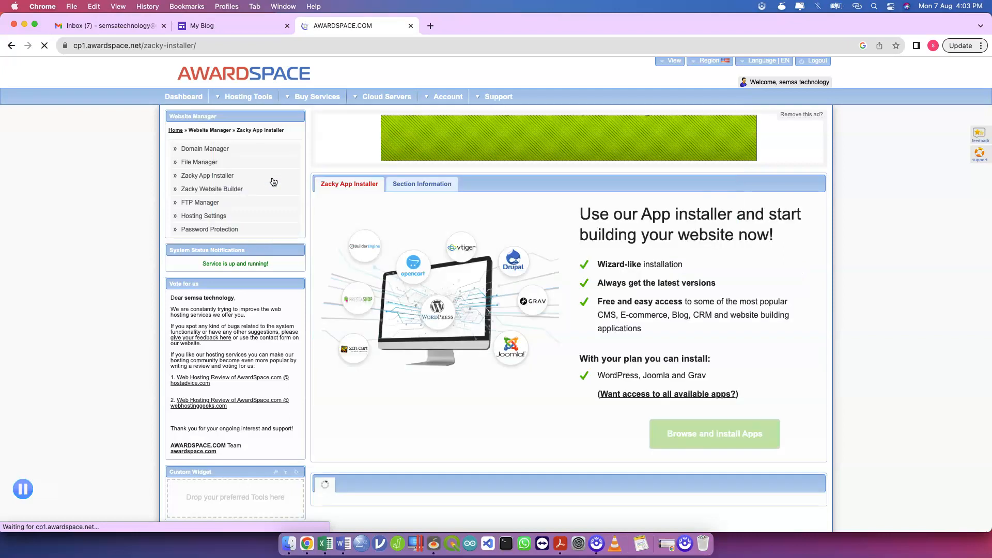
scroll(448, 380, down, 4)
scroll(447, 380, up, 5)
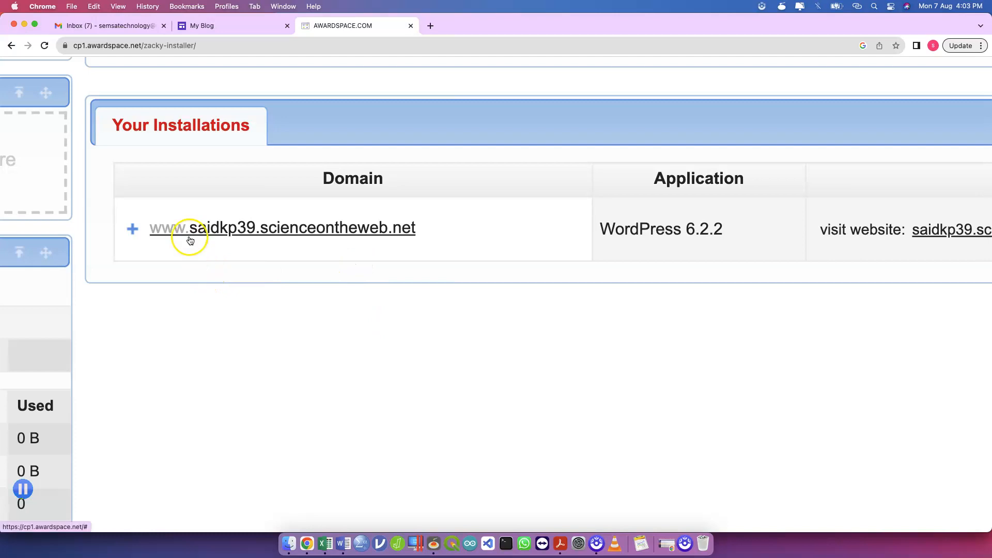
scroll(393, 253, up, 3)
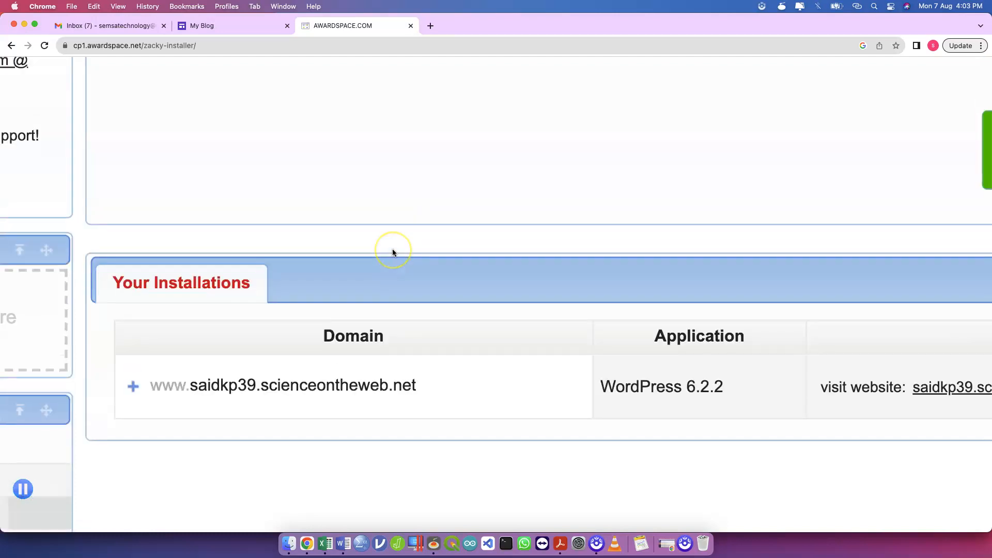
scroll(393, 252, up, 4)
scroll(393, 251, down, 4)
drag(426, 385, 191, 388)
key(super+c)
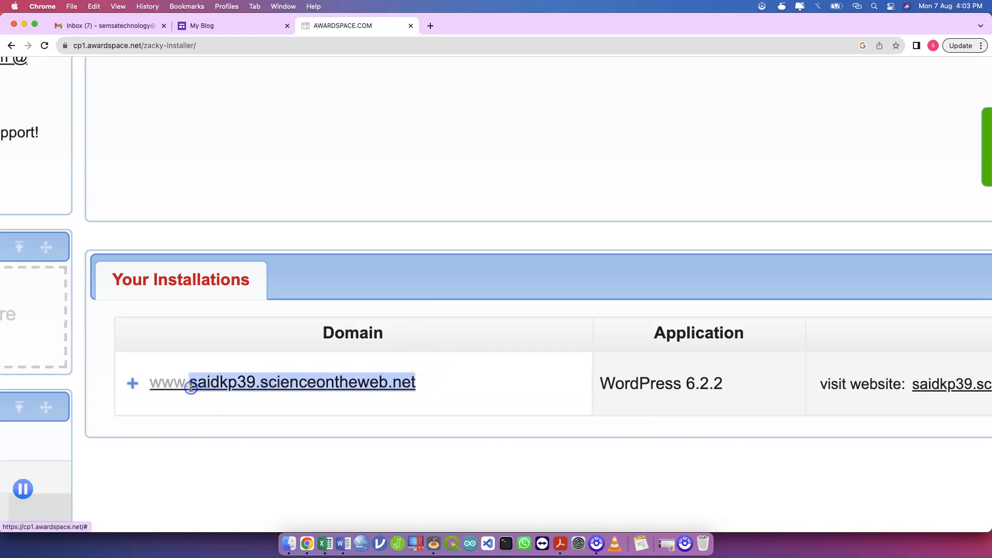
- Open the WordPress admin dashboard at saidkp39.scienceontheweb.net/wp-admin in a new browser tab
click(431, 27)
key(super+v)
text(/)
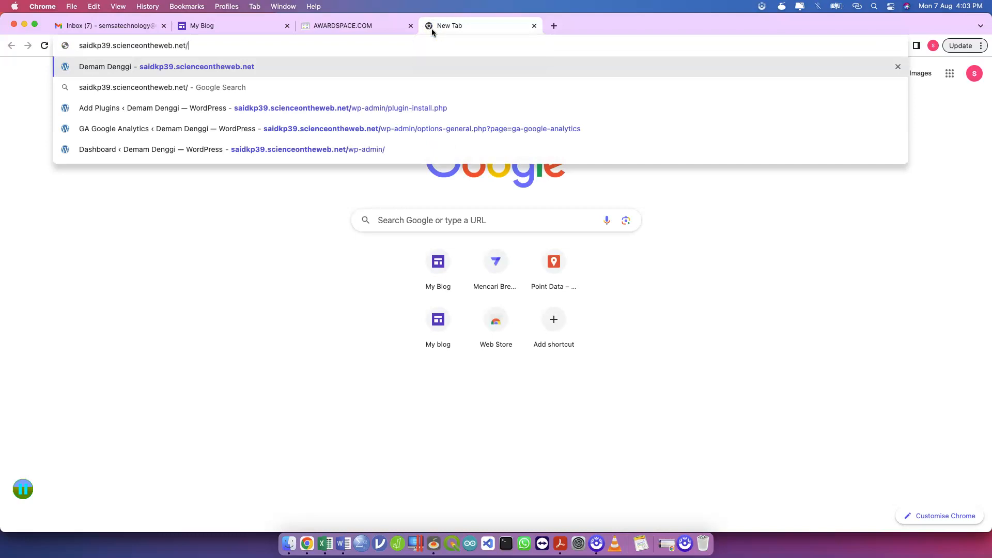
text(w)
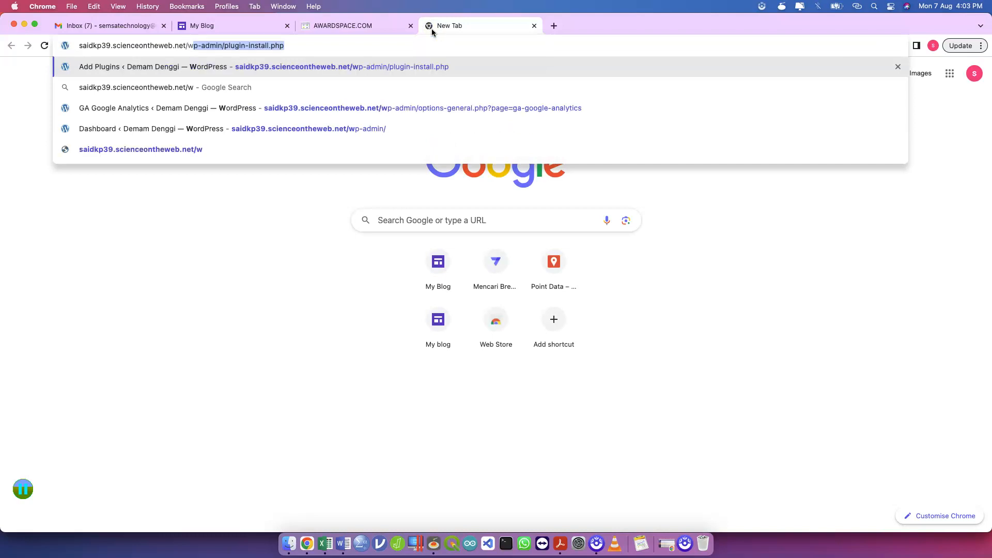
text(p-admin)
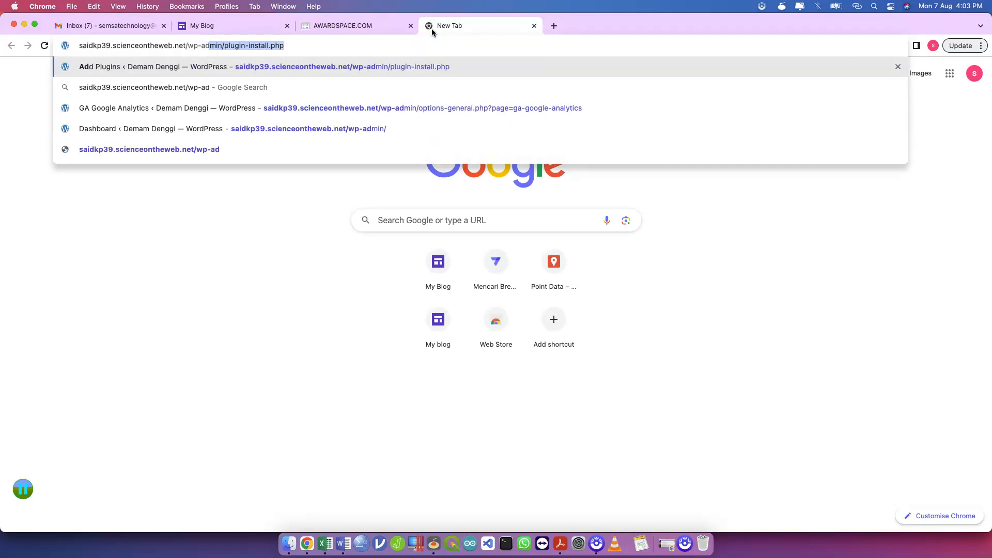
key(BackSpace)
key(Return)
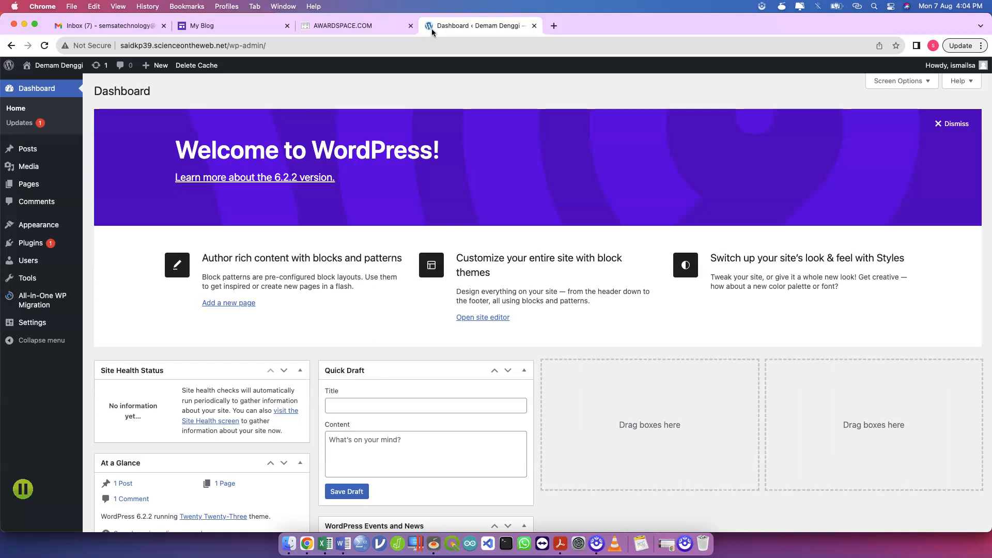
- View the page for adding new plugins, then open the list of installed plugins
mouse_move(47, 244)
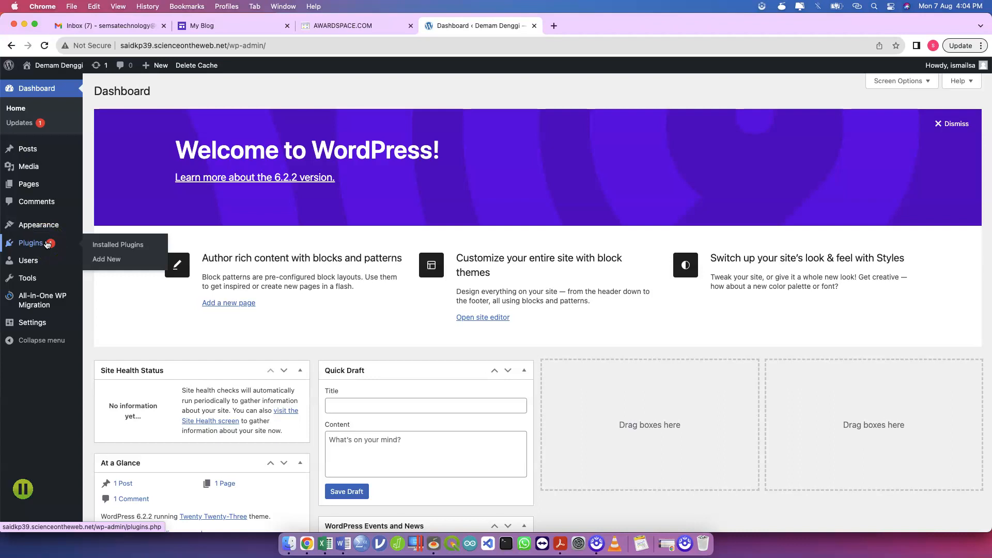
click(112, 259)
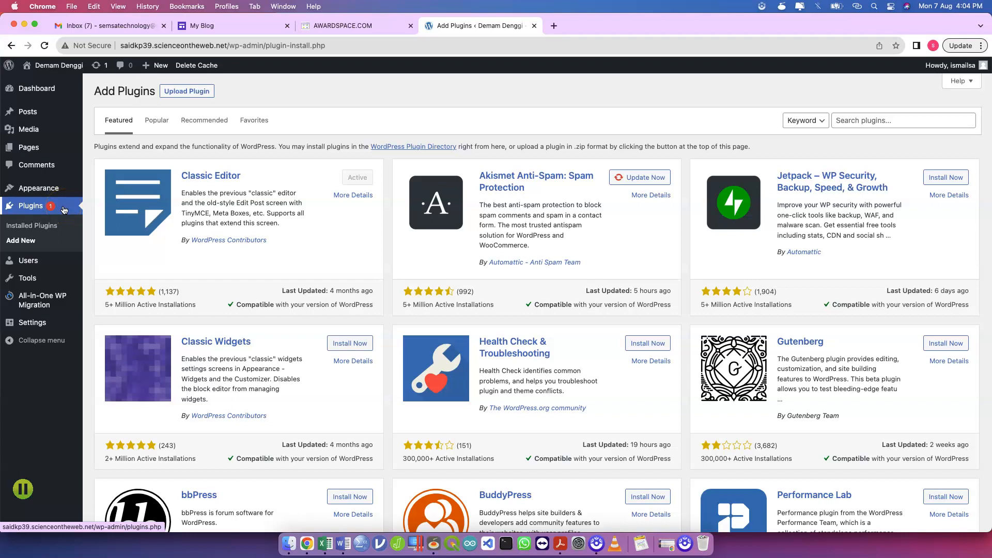
click(56, 225)
scroll(58, 227, up, 5)
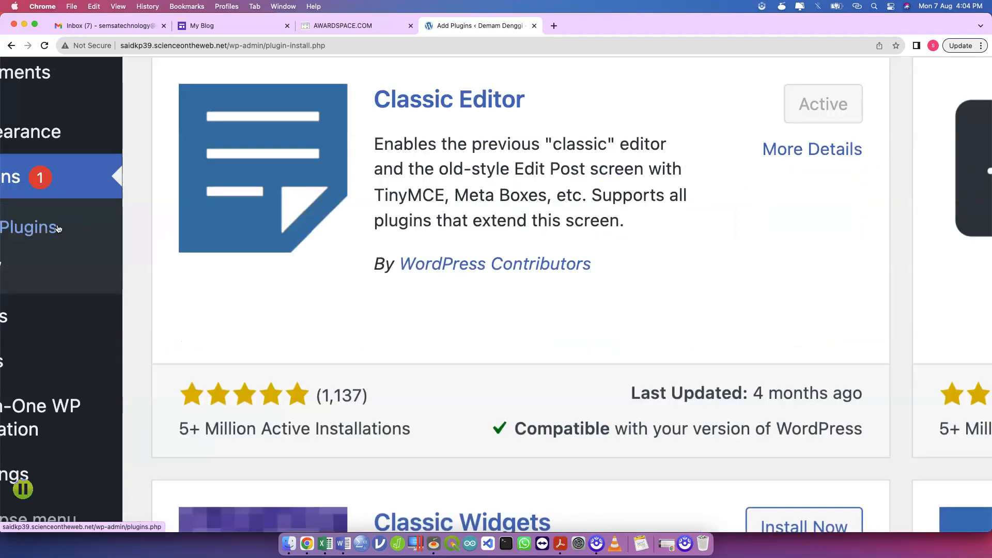
click(2, 294)
scroll(2, 295, left, 2)
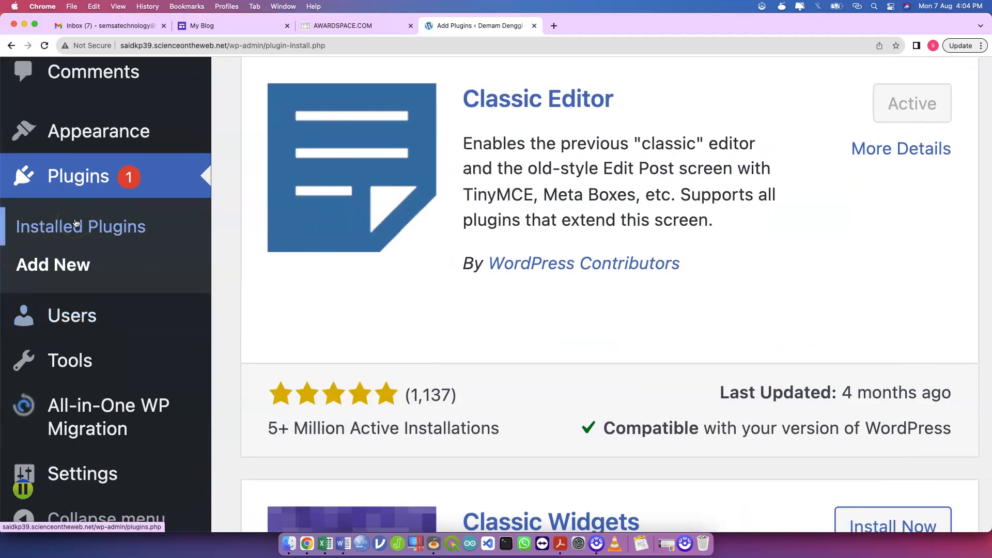
click(76, 223)
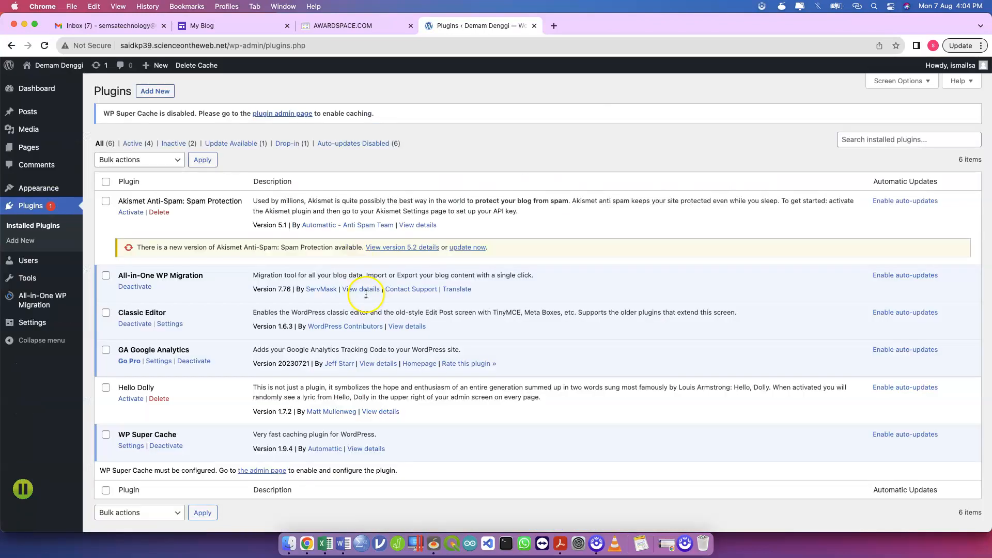
- Open the settings page of the installed GA Google Analytics plugin
scroll(300, 359, up, 5)
scroll(151, 368, left, 2)
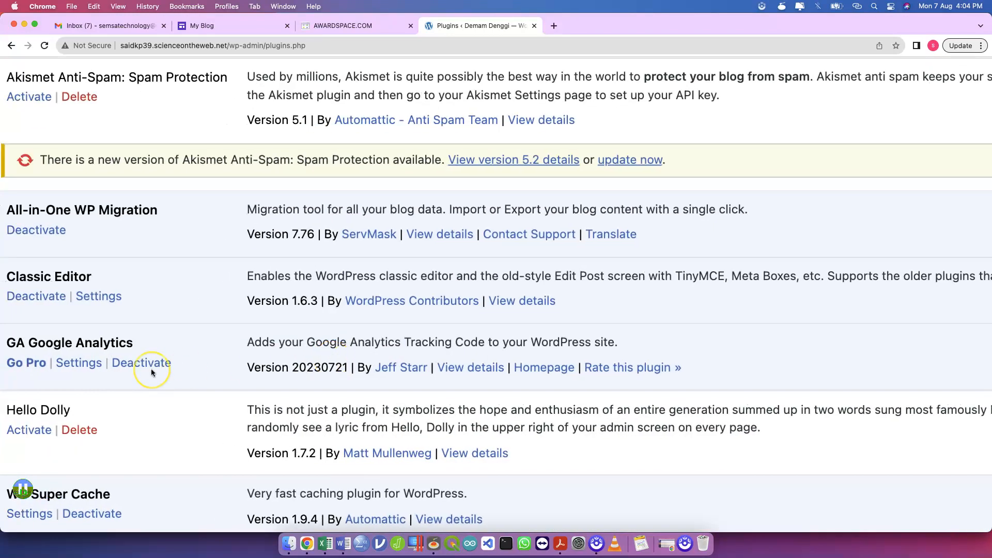
scroll(151, 368, down, 1)
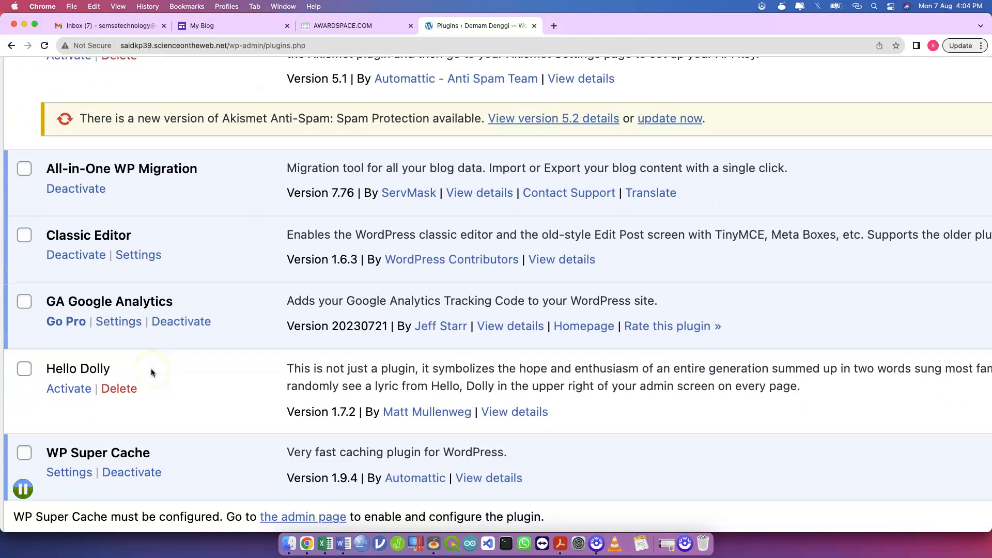
click(129, 329)
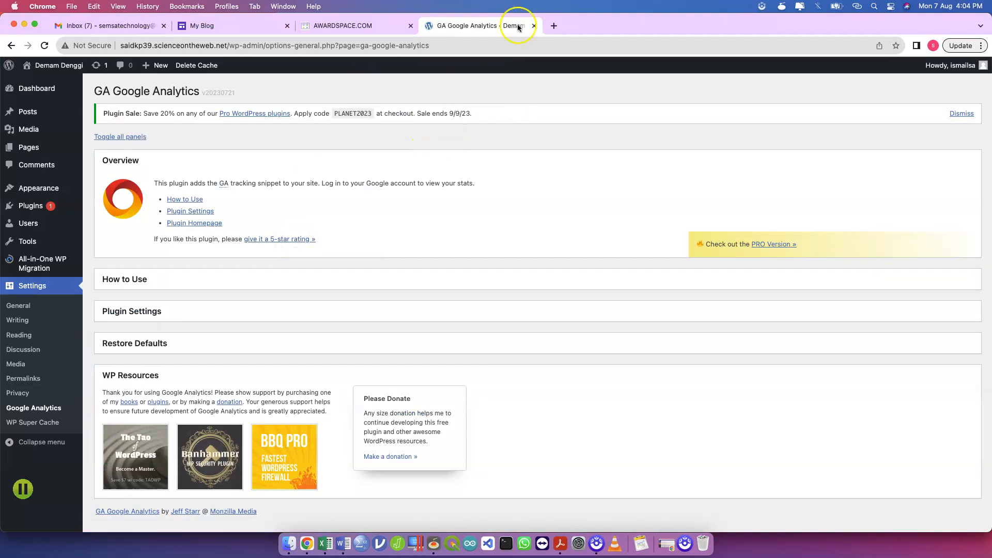
- Search Google for "google analytics" in a new browser tab and open the Google Analytics site
click(554, 26)
text(g)
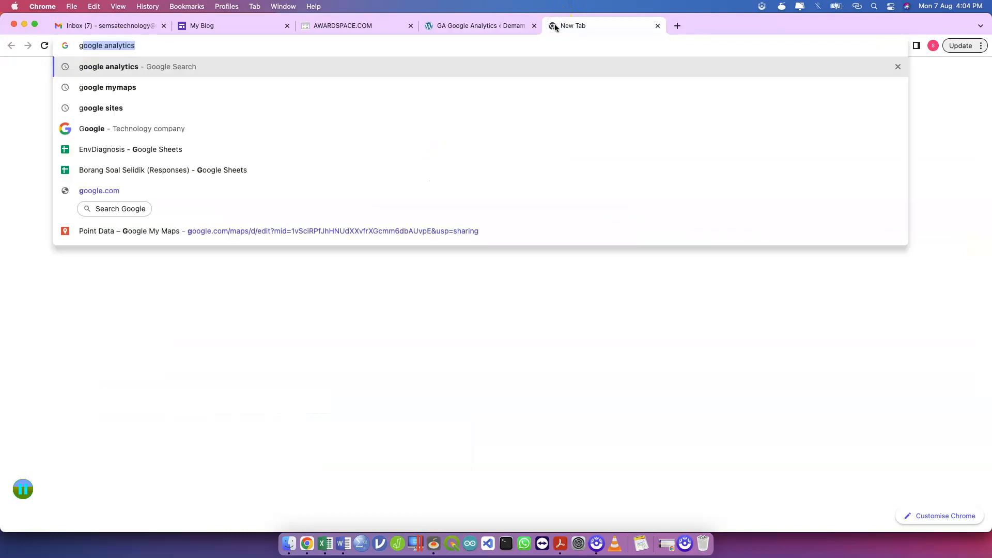
text(oogle analytics)
key(Return)
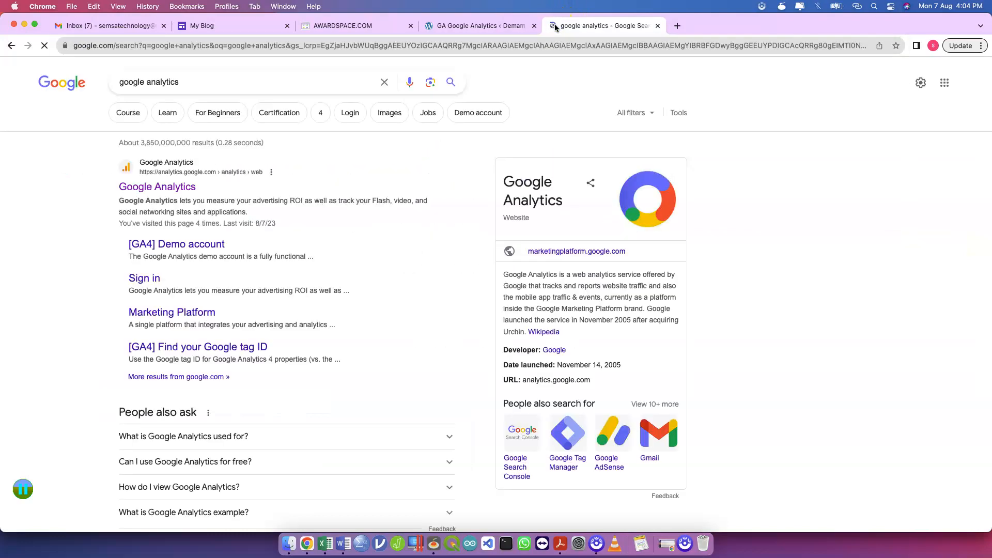
click(182, 192)
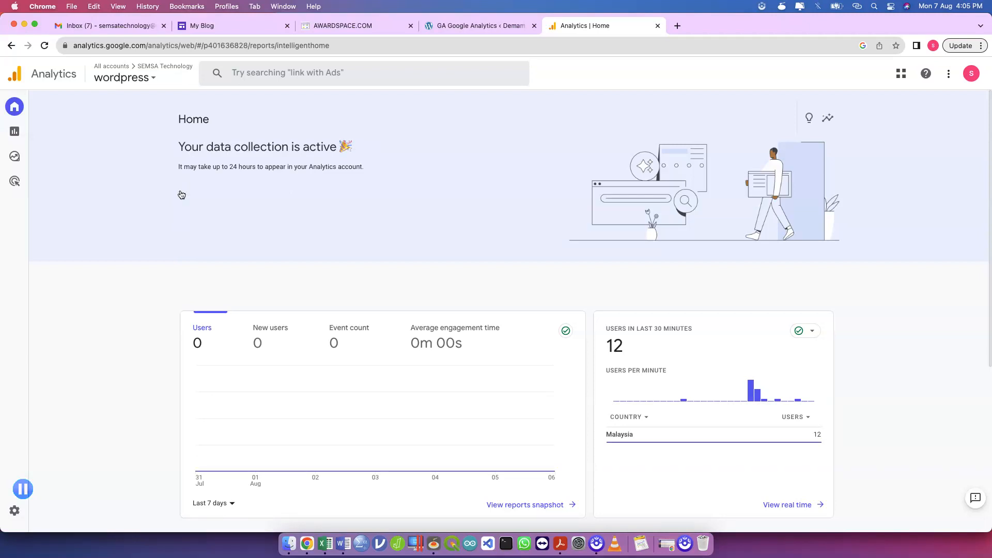
- Open the wordpress property's data streams in the Analytics admin area and show the Wordpress web stream's details
mouse_move(23, 489)
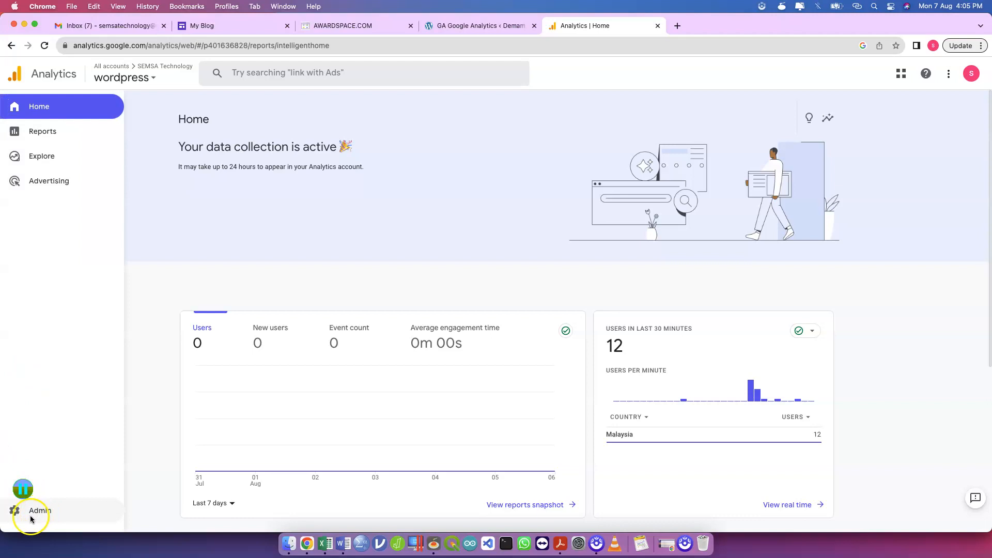
click(14, 512)
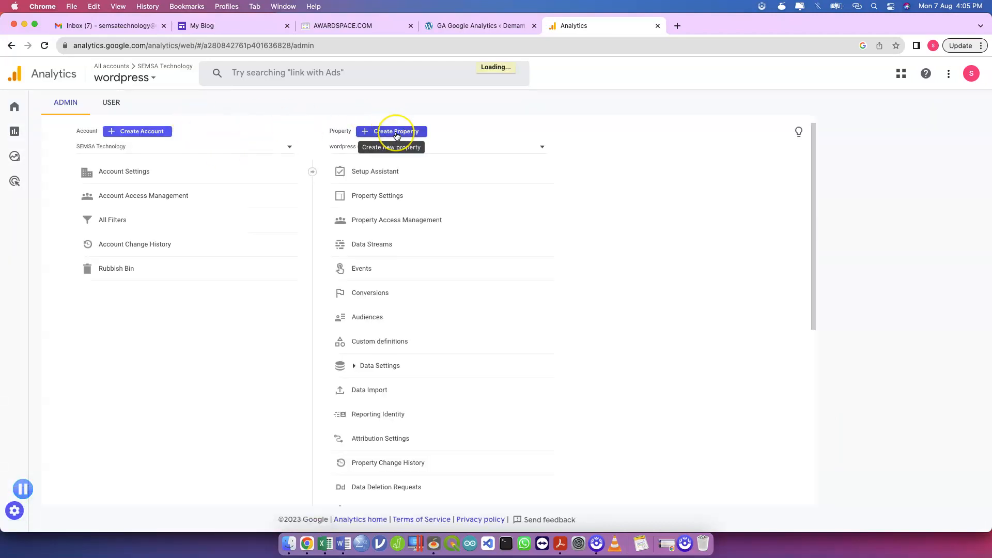
scroll(397, 134, up, 5)
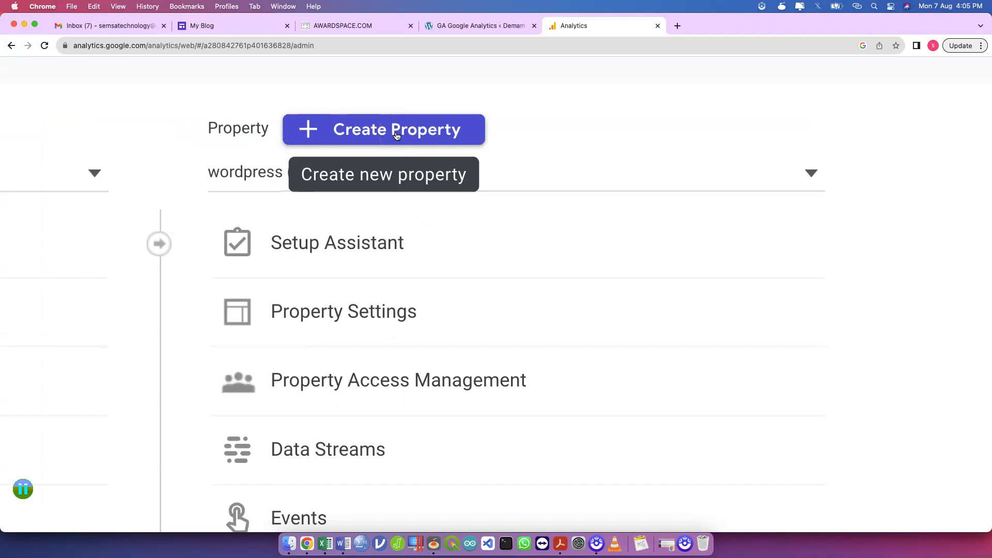
scroll(397, 136, down, 5)
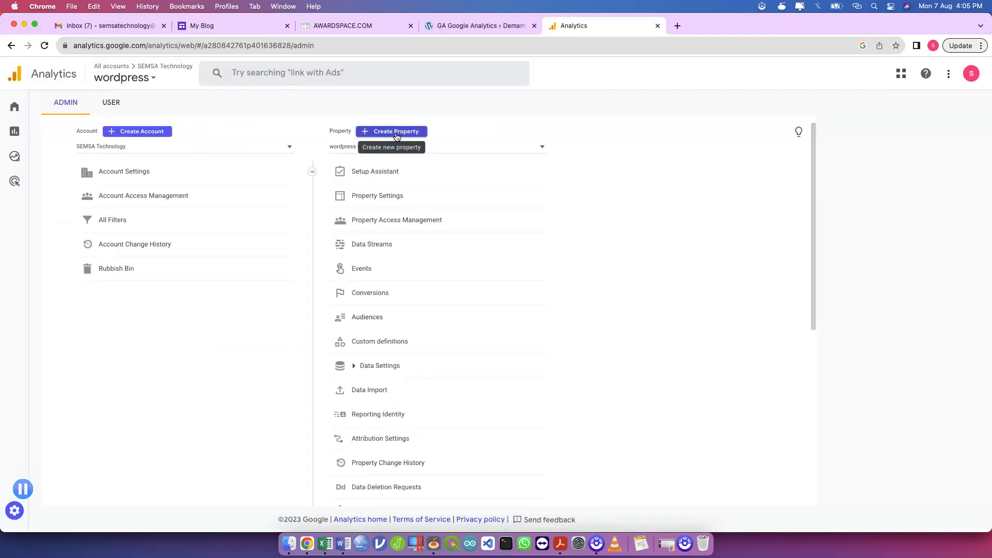
click(393, 202)
click(359, 248)
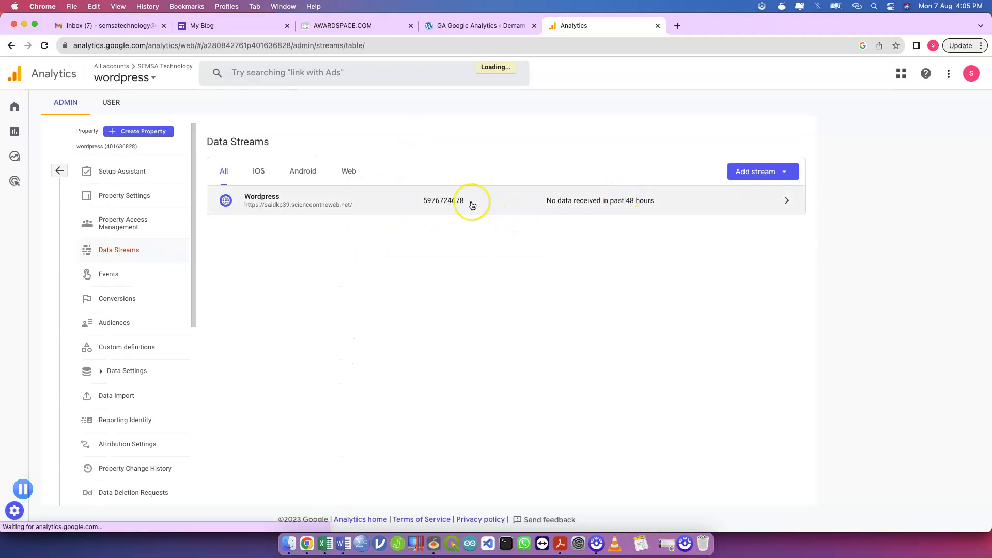
click(470, 205)
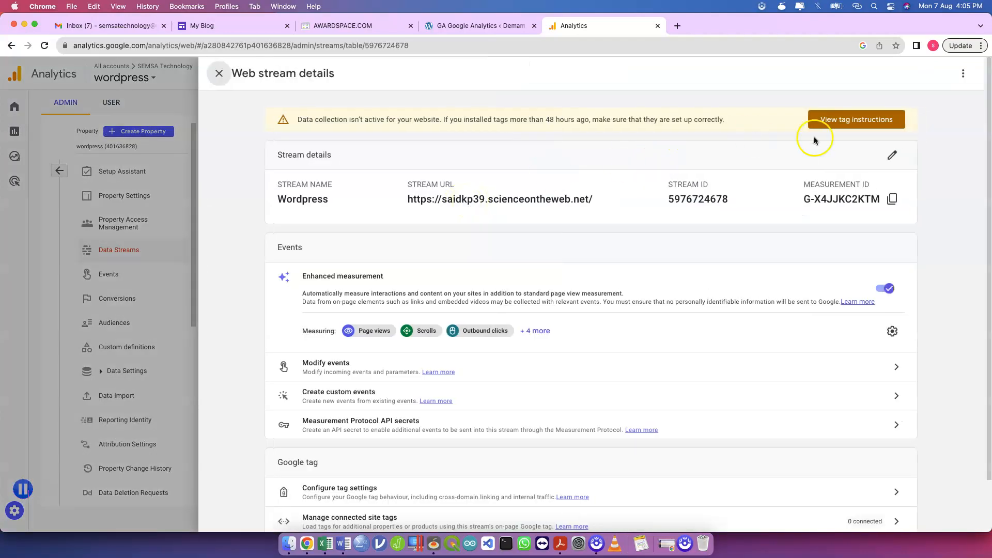
- Check the website URL in the Wordpress stream's edit form against the WordPress site, then close the form without changes
click(887, 162)
click(485, 170)
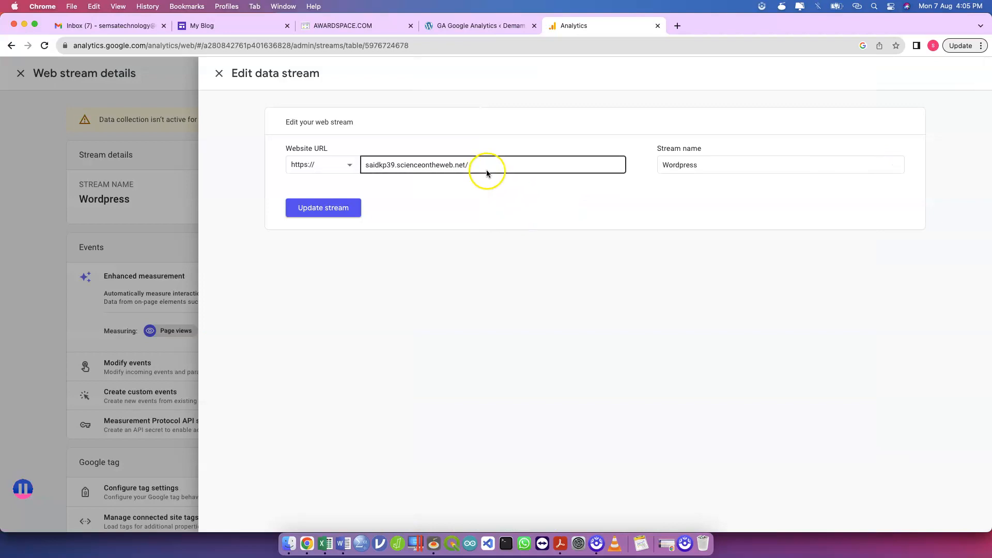
double_click(328, 157)
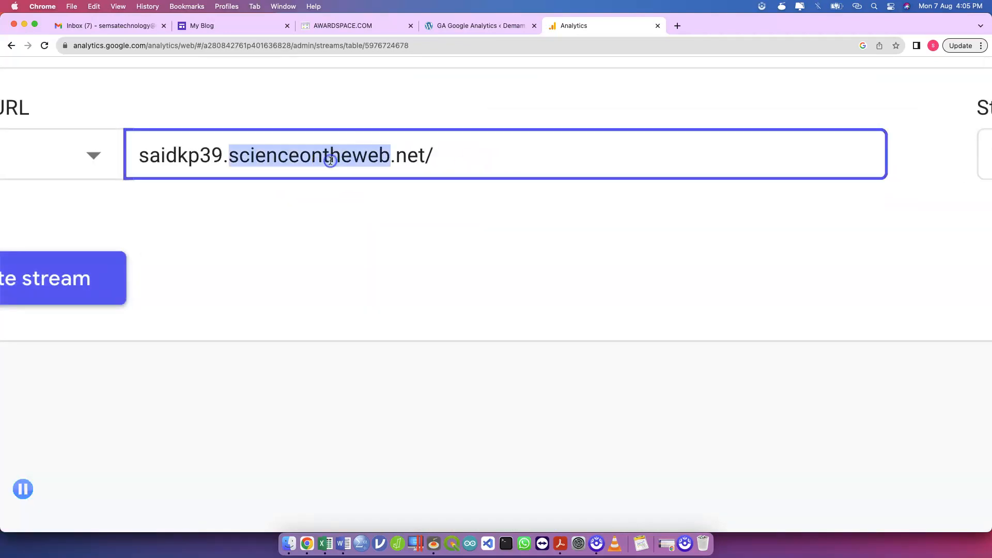
click(461, 29)
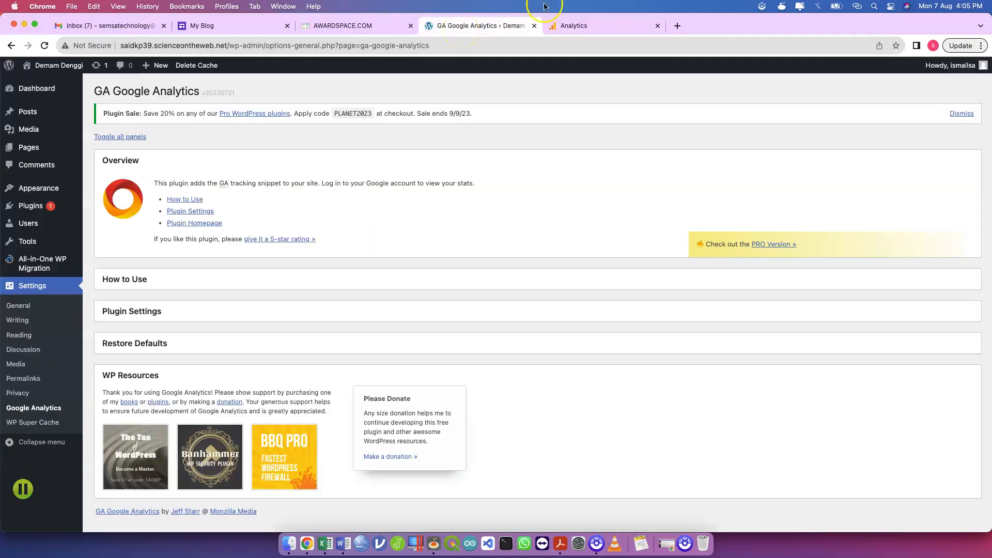
click(592, 23)
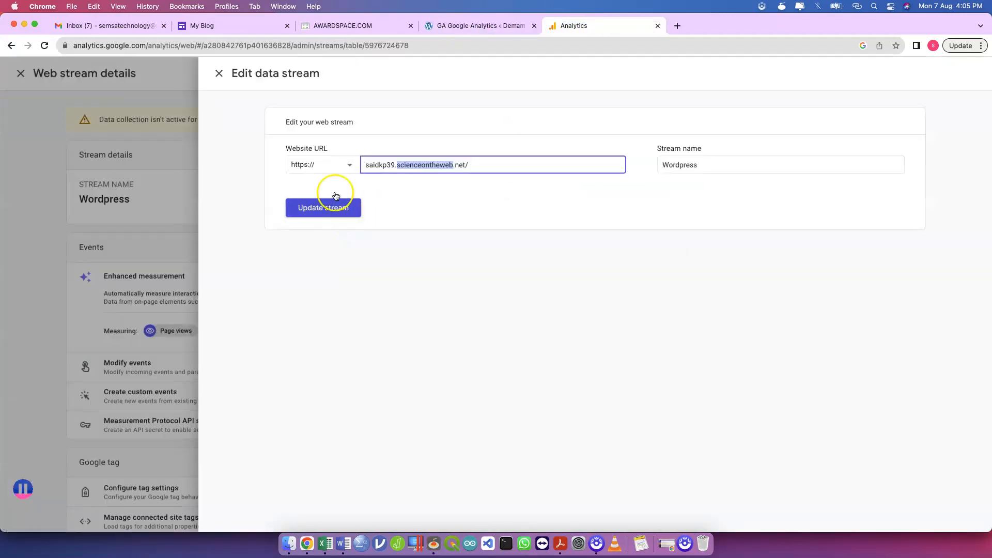
click(219, 74)
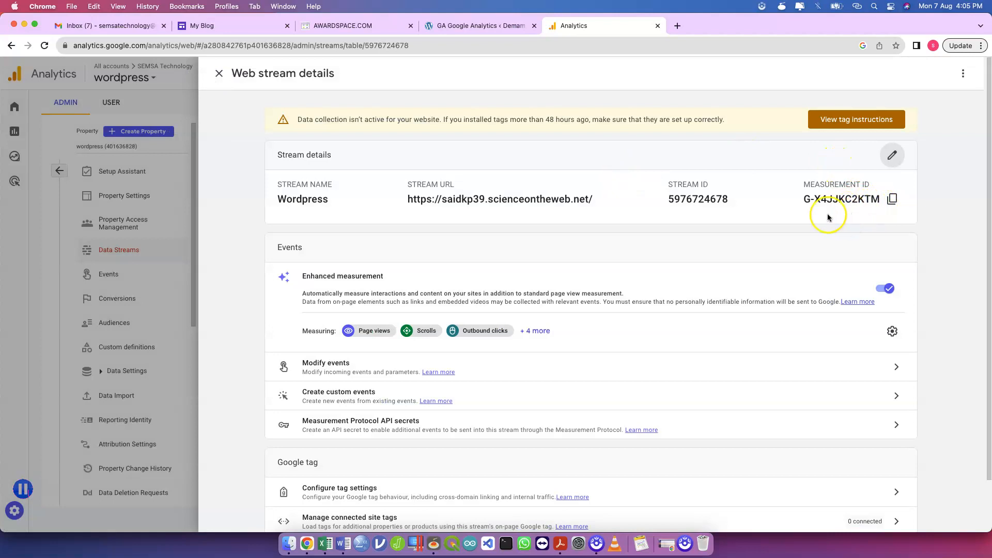
- Copy the Wordpress stream's measurement ID and check the GA Tracking ID in the GA Google Analytics plugin settings
click(893, 202)
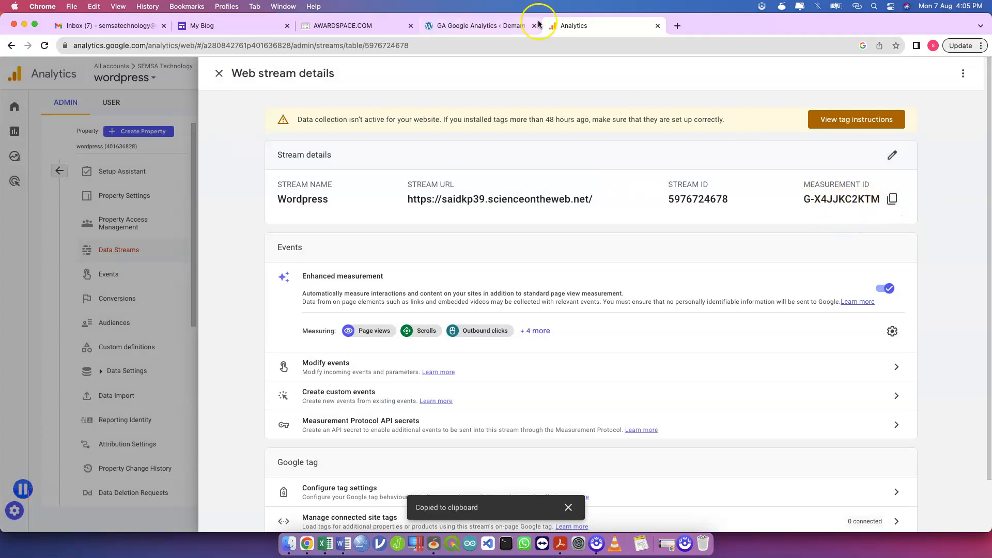
click(444, 26)
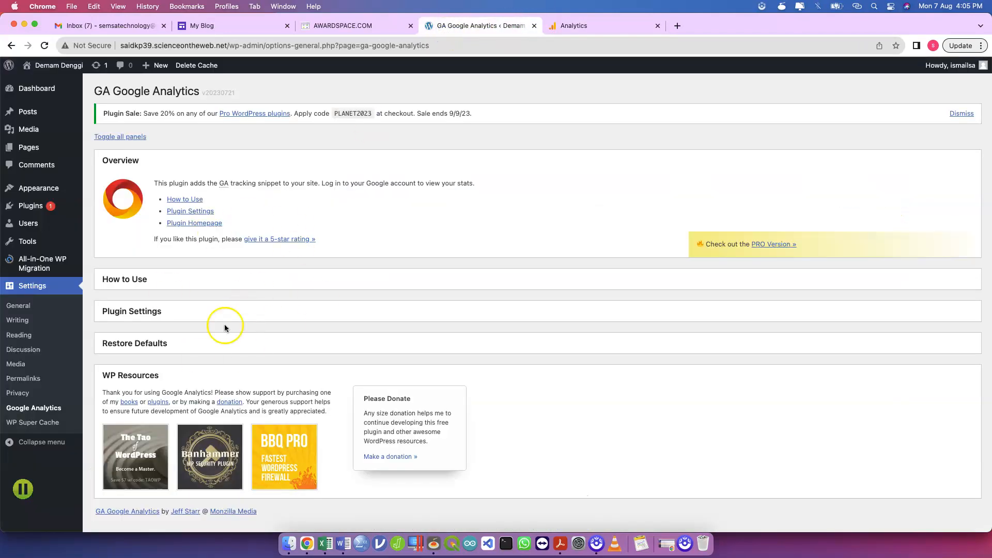
click(147, 317)
double_click(374, 337)
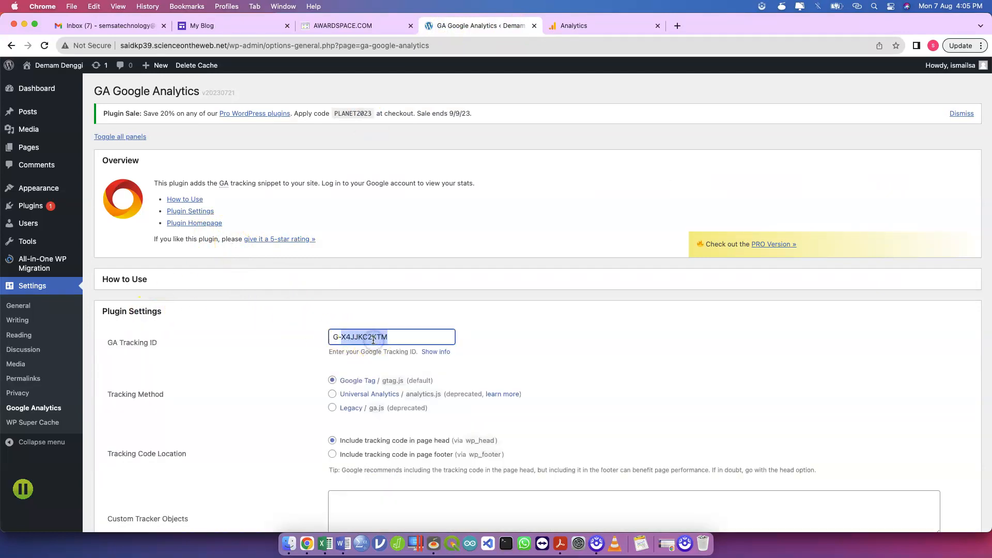
triple_click(373, 337)
click(238, 356)
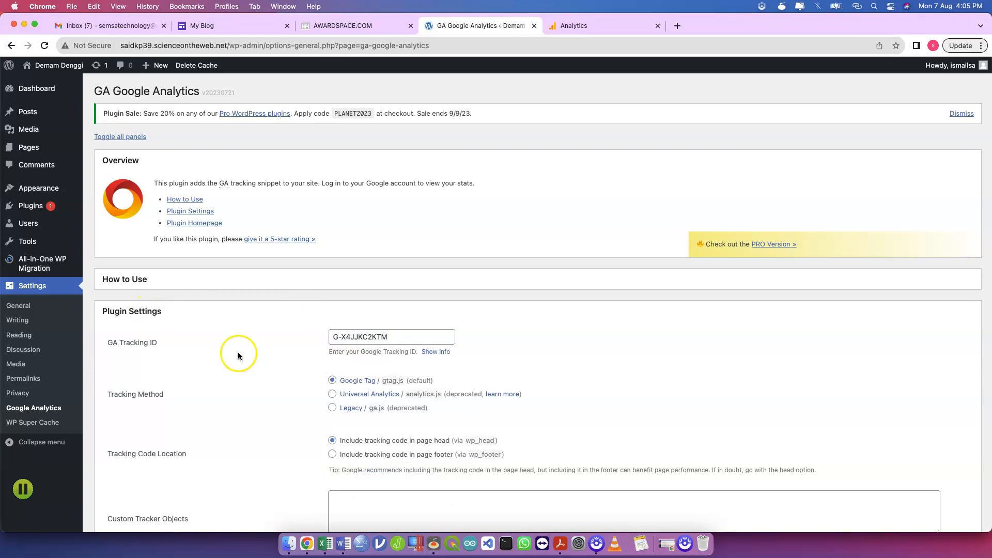
- Search the WordPress plugin directory for "seo" from the page for adding new plugins
click(62, 286)
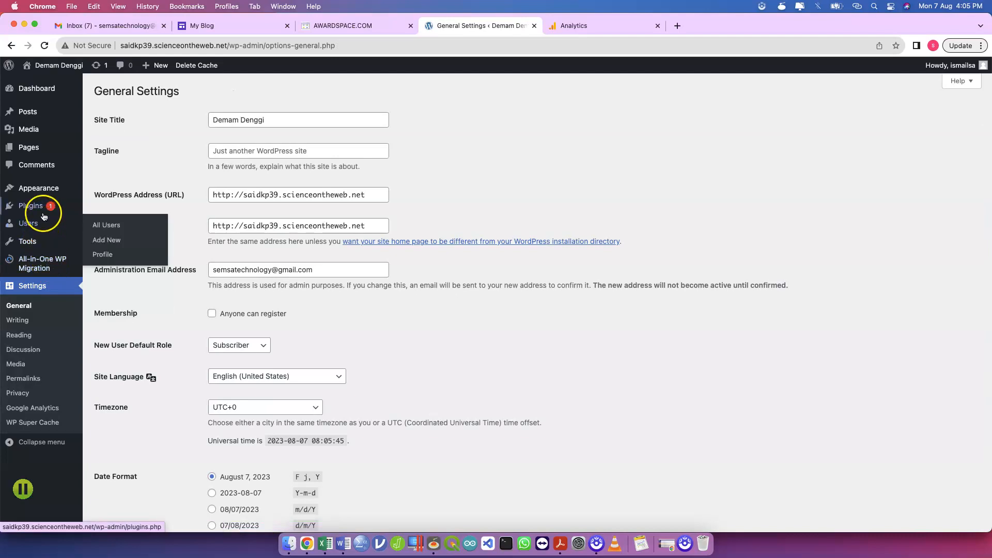
mouse_move(45, 213)
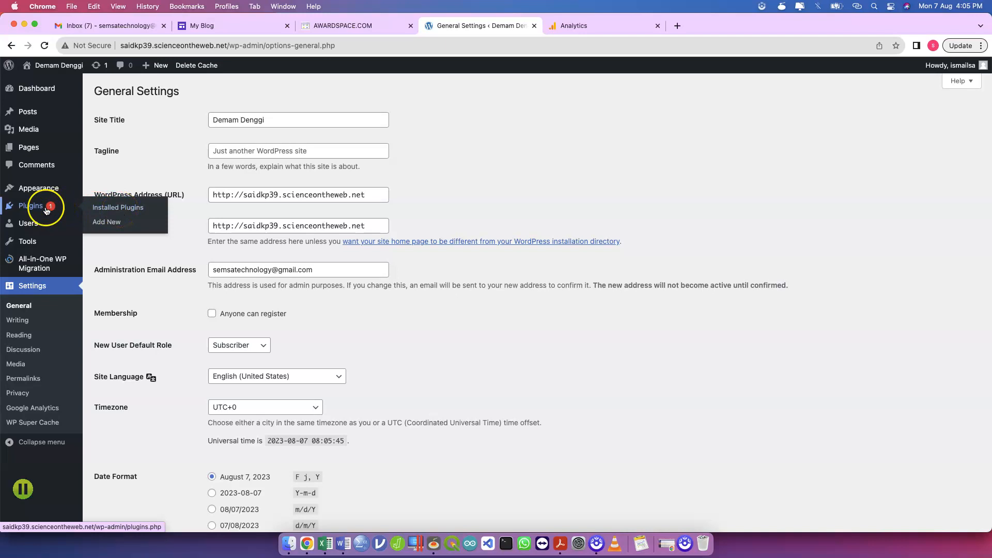
click(138, 228)
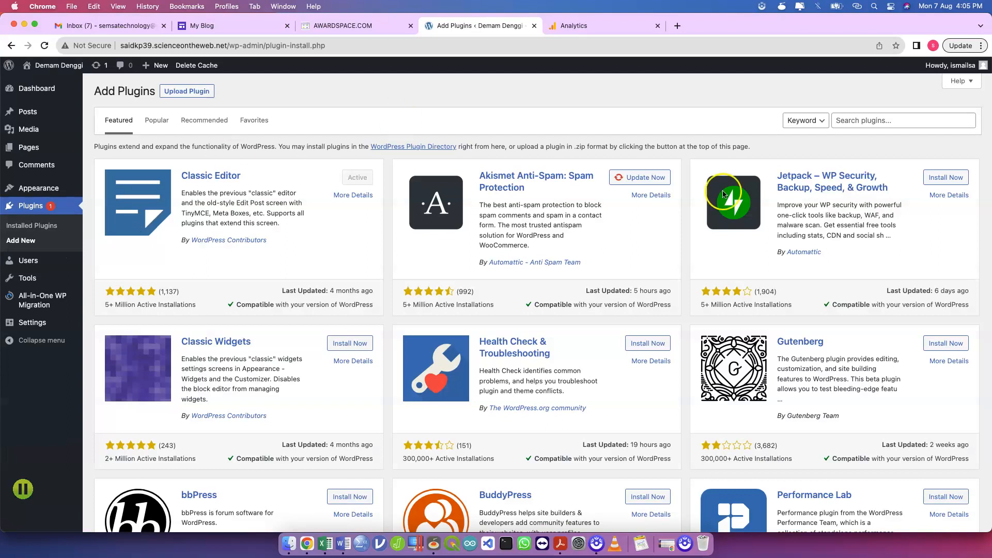
click(846, 124)
text(seo)
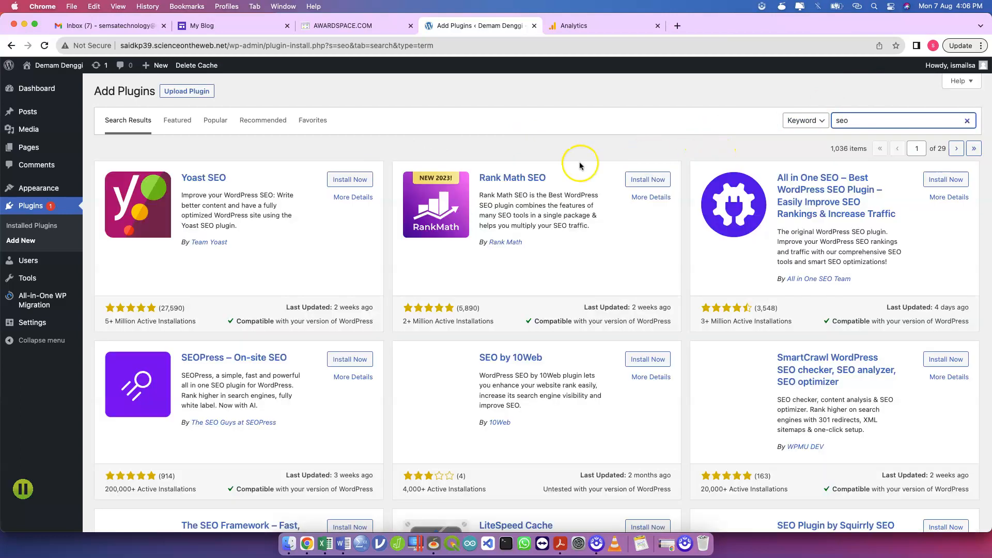
- Install and activate the Yoast SEO plugin
scroll(142, 214, up, 5)
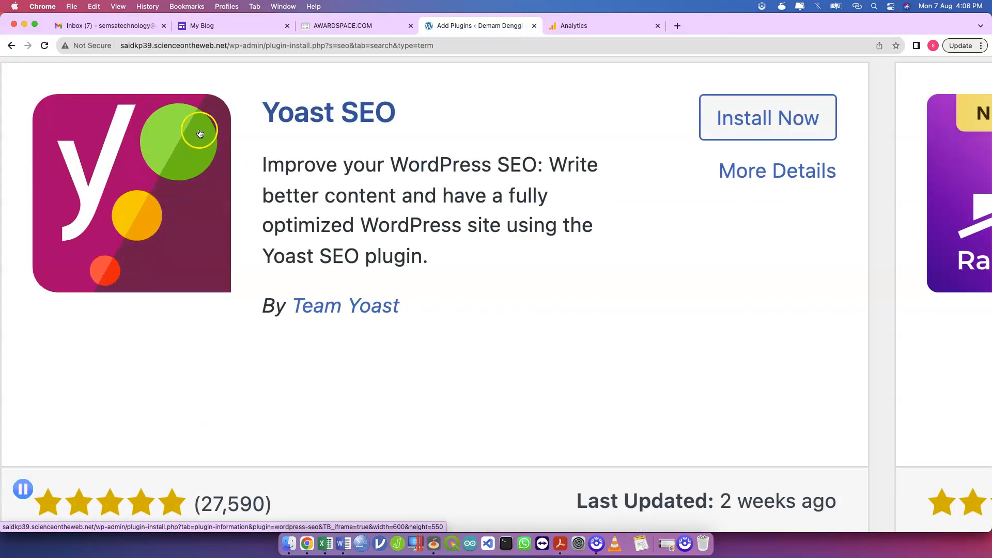
click(753, 133)
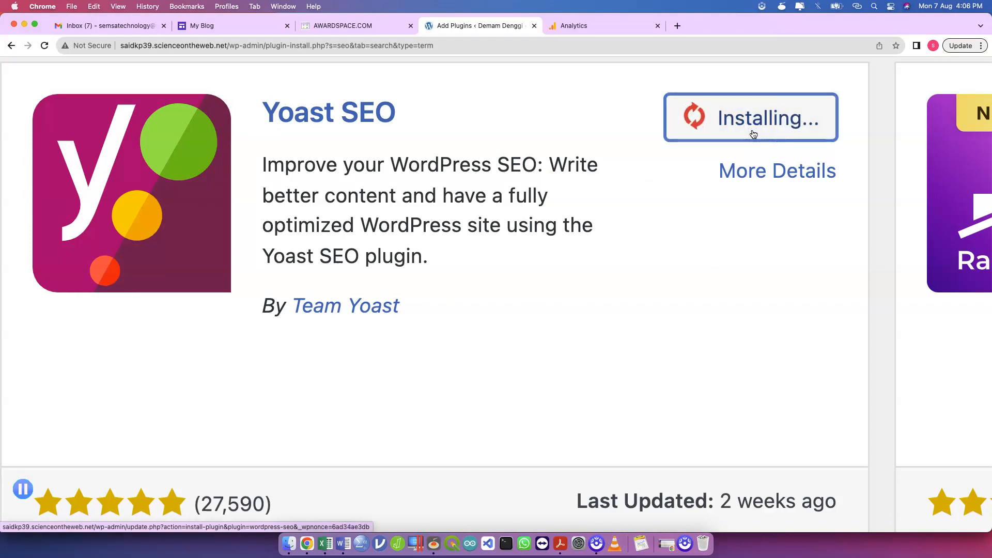
scroll(754, 135, down, 5)
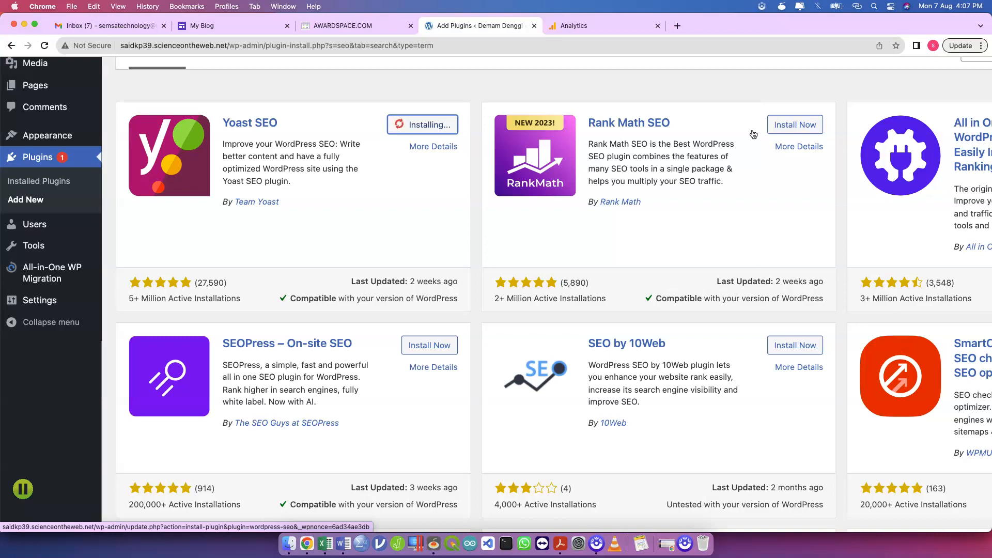
click(435, 125)
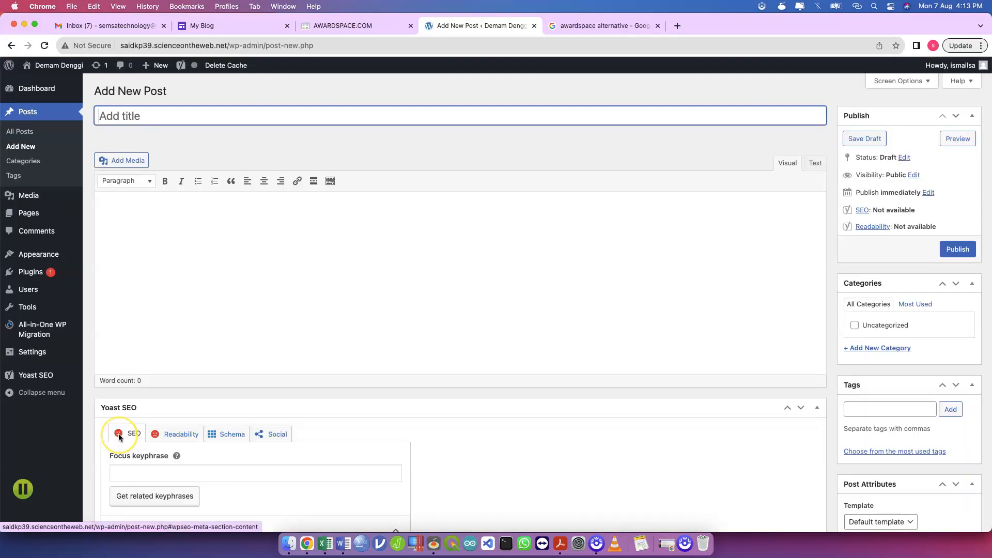
- Examine the new post's Yoast SEO section, including the focus keyphrase, Google preview, SEO title, slug and meta description fields
scroll(119, 434, up, 5)
scroll(119, 434, down, 7)
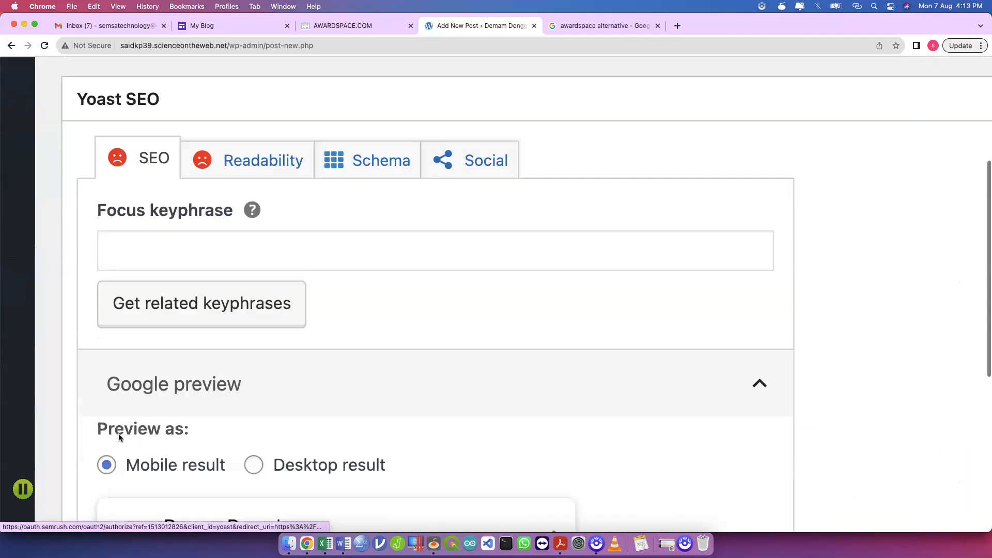
scroll(118, 437, down, 1)
scroll(119, 436, down, 5)
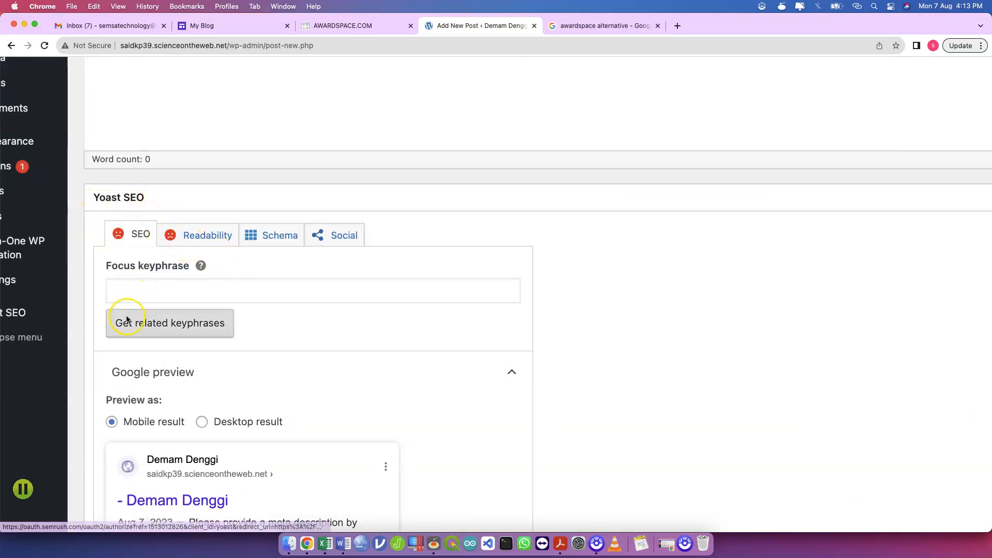
scroll(124, 321, down, 3)
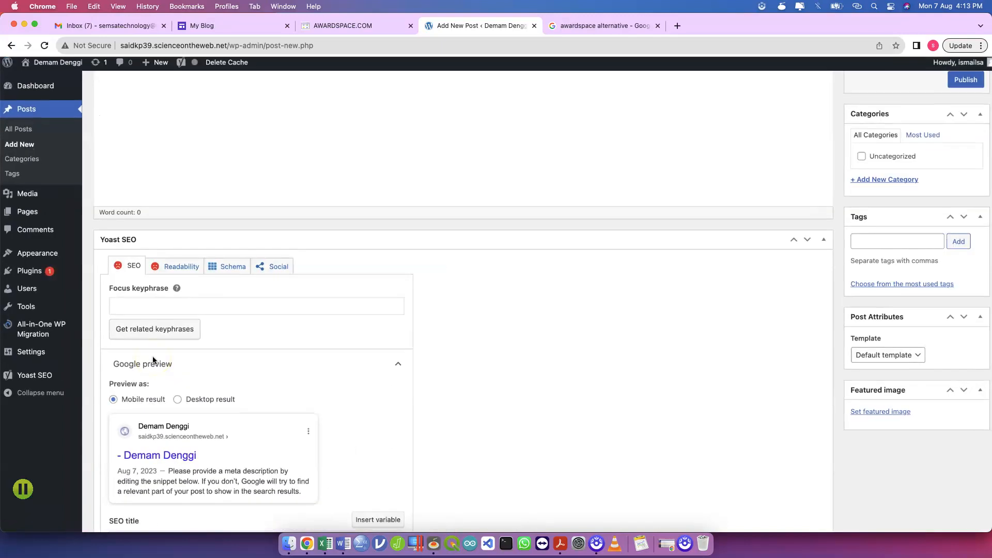
scroll(204, 370, down, 6)
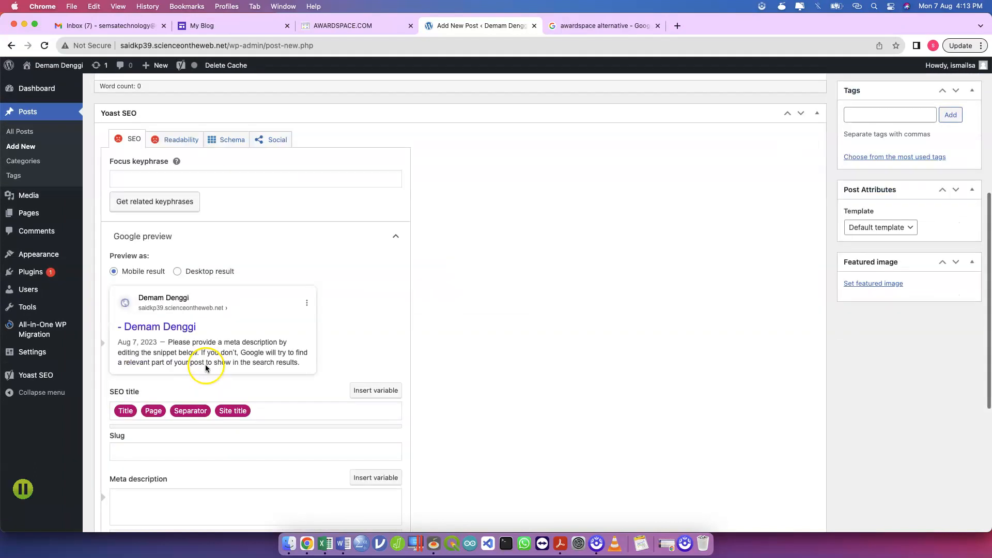
scroll(144, 327, down, 8)
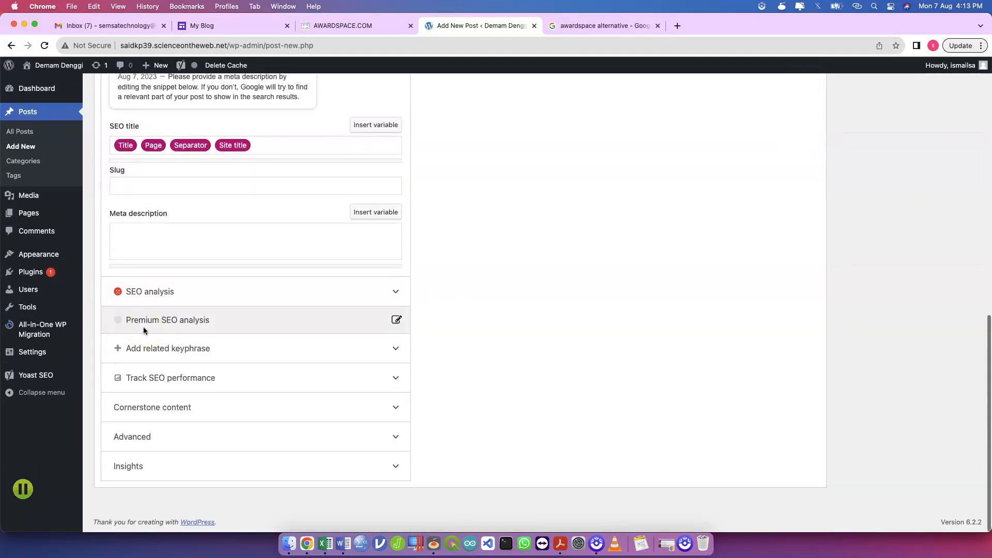
- Expand the new post's SEO analysis and review its results, then return to the post editor
click(170, 297)
scroll(185, 355, down, 4)
scroll(186, 355, up, 4)
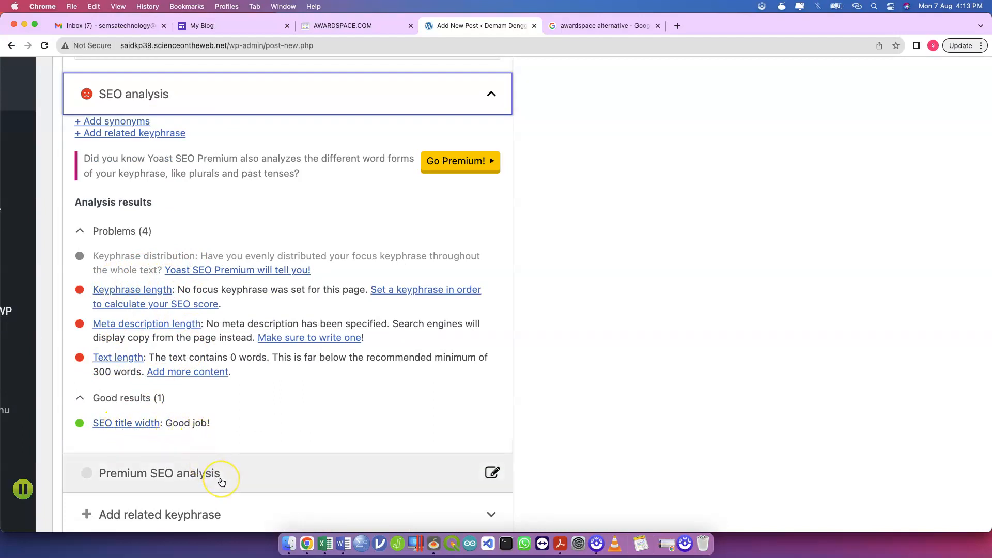
scroll(218, 472, up, 10)
scroll(221, 472, up, 15)
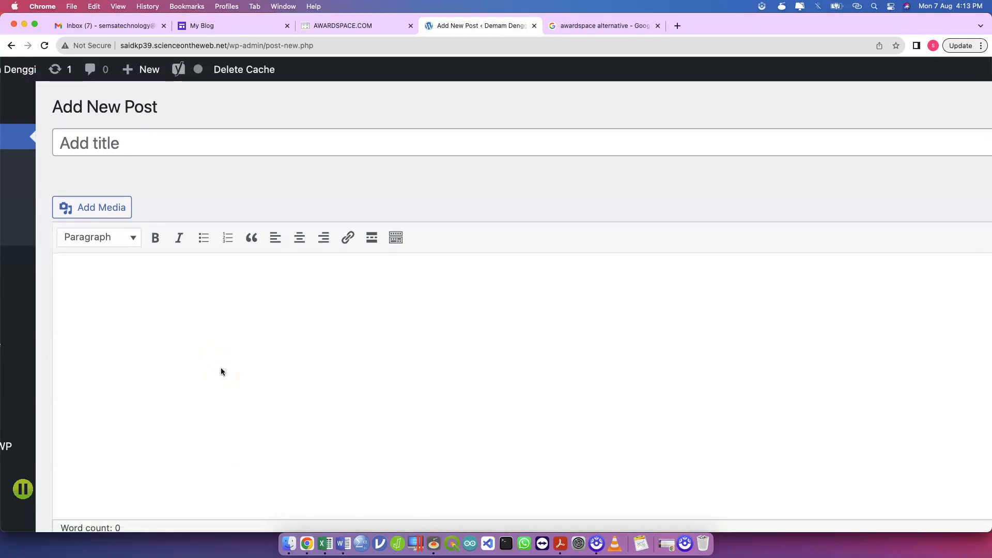
scroll(222, 371, down, 3)
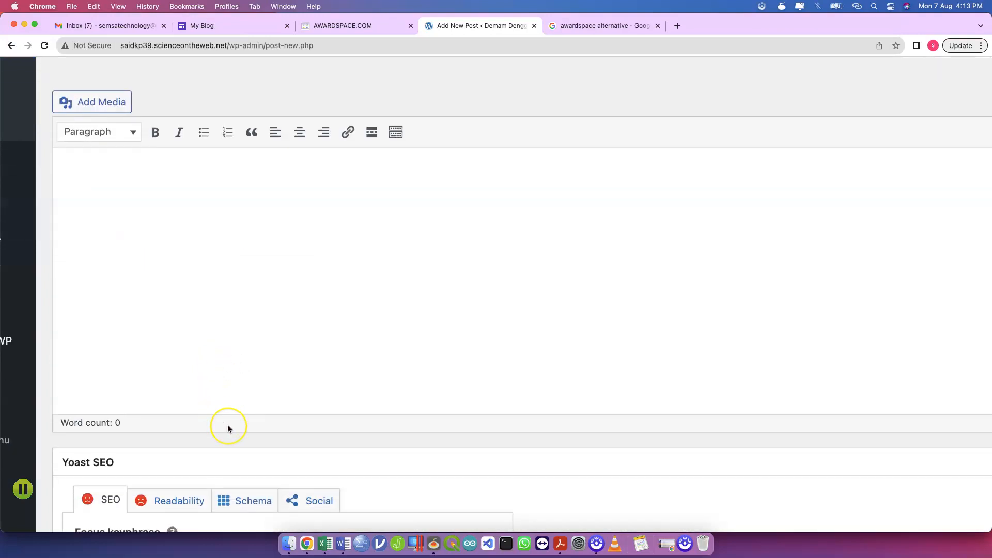
click(405, 243)
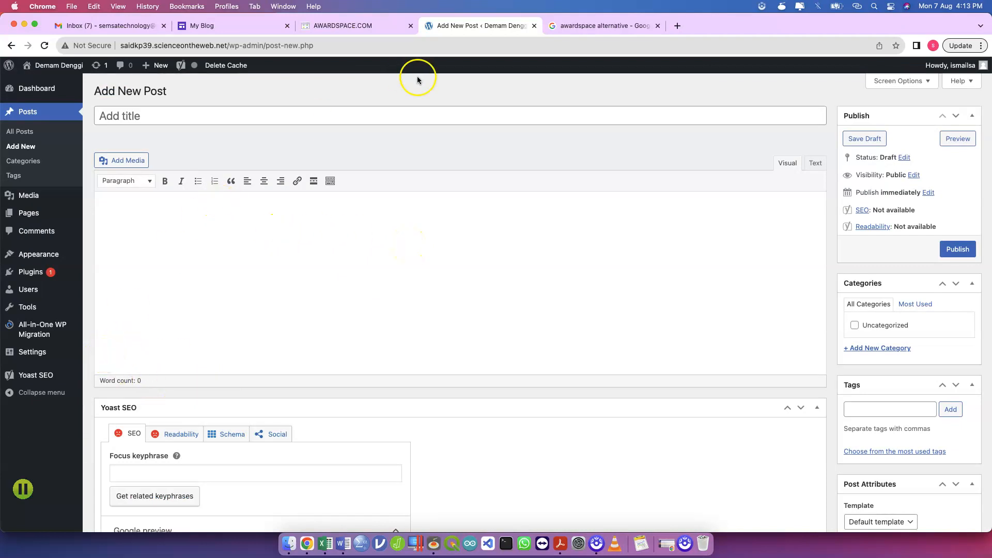
- Leave the new post and activate the Twenty Twenty-Two theme from the installed themes
click(35, 120)
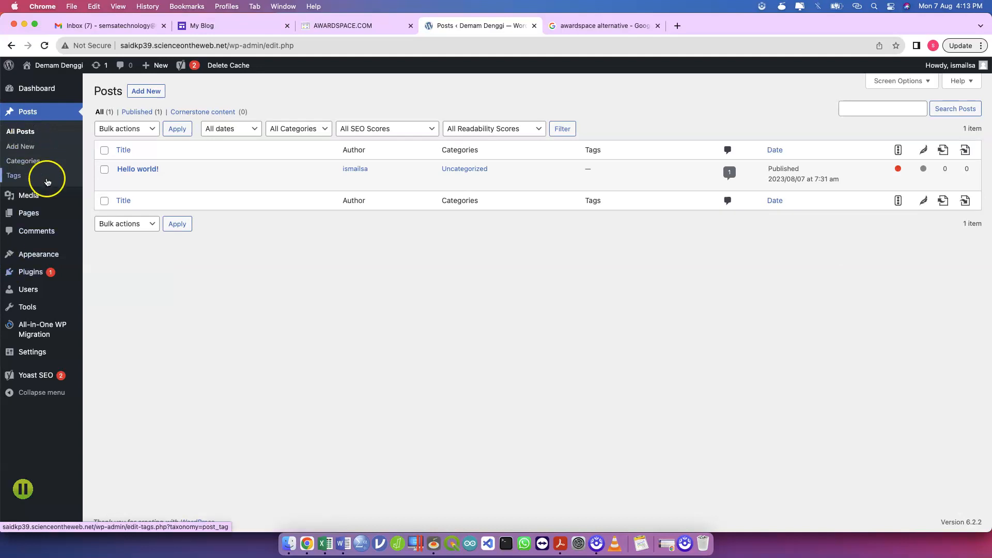
mouse_move(39, 273)
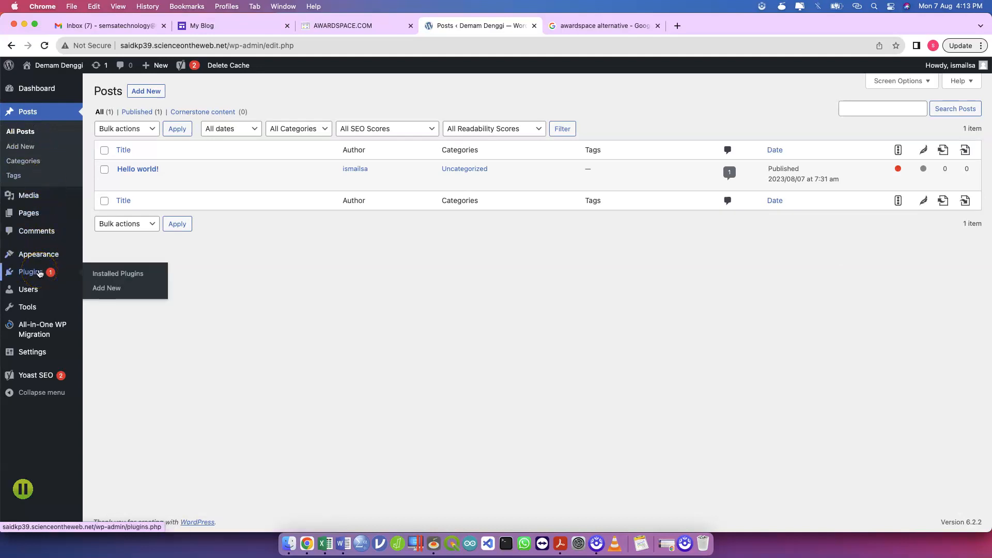
mouse_move(46, 198)
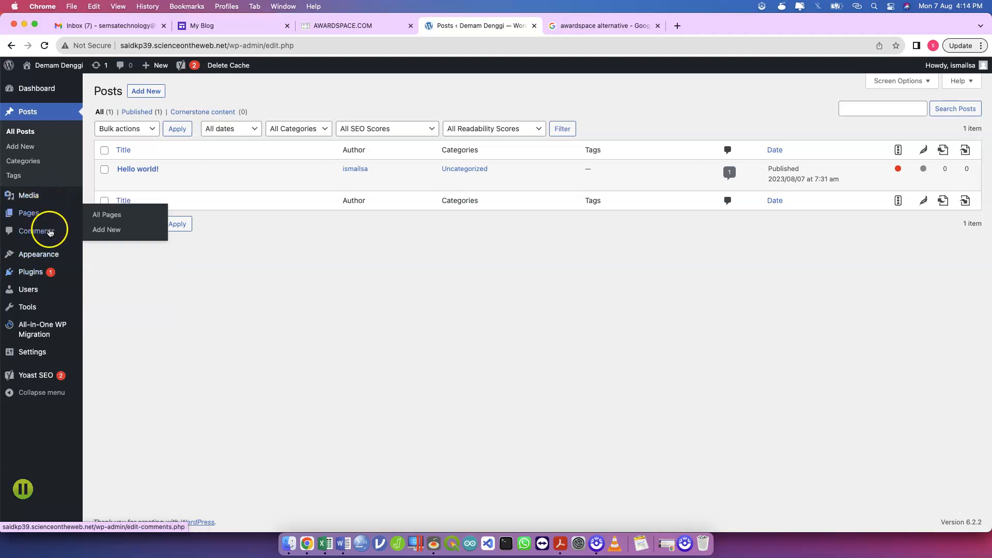
mouse_move(49, 253)
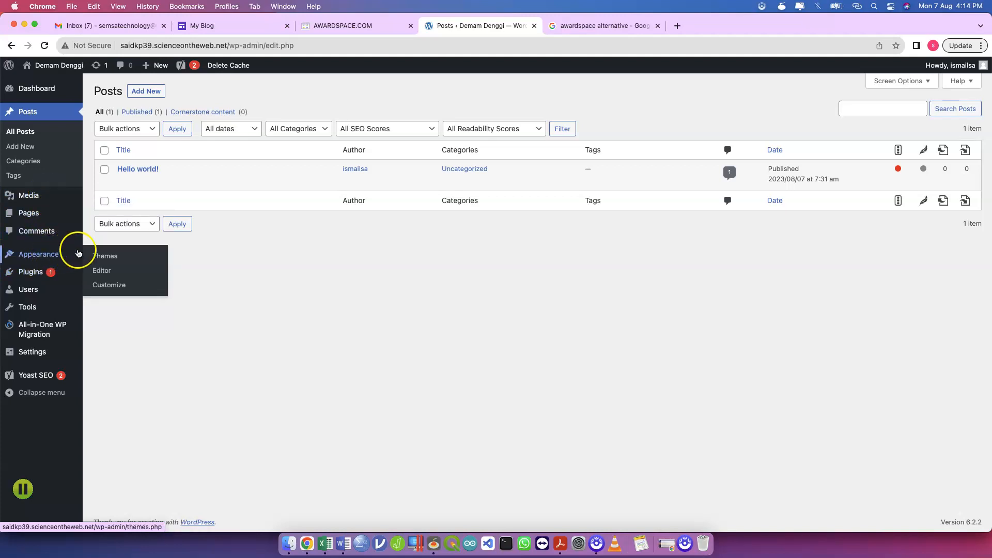
click(110, 258)
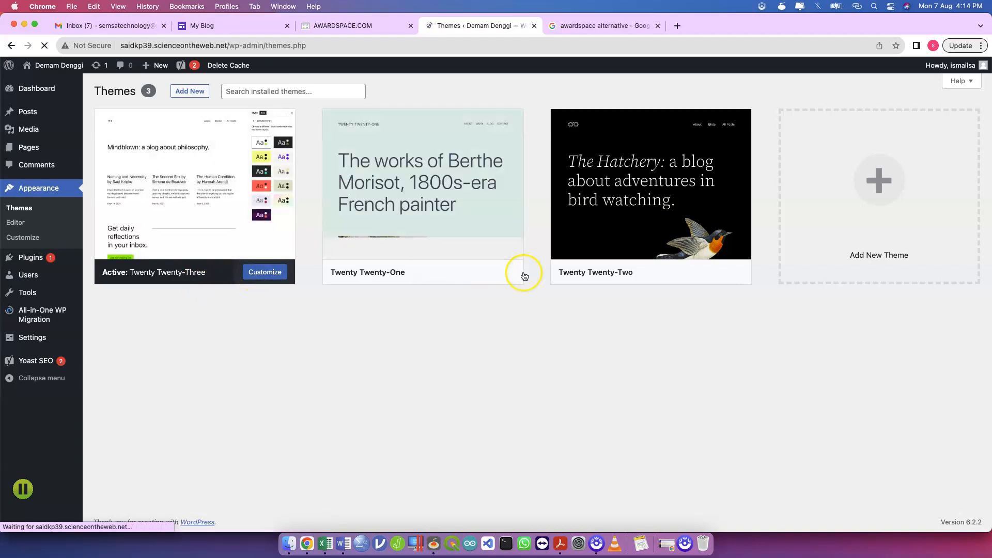
mouse_move(669, 265)
click(713, 276)
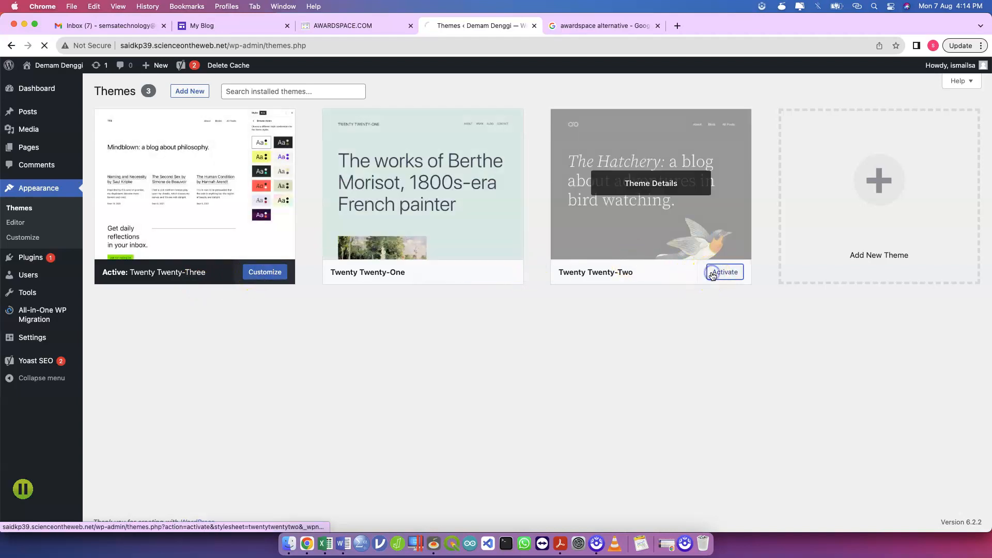
click(727, 275)
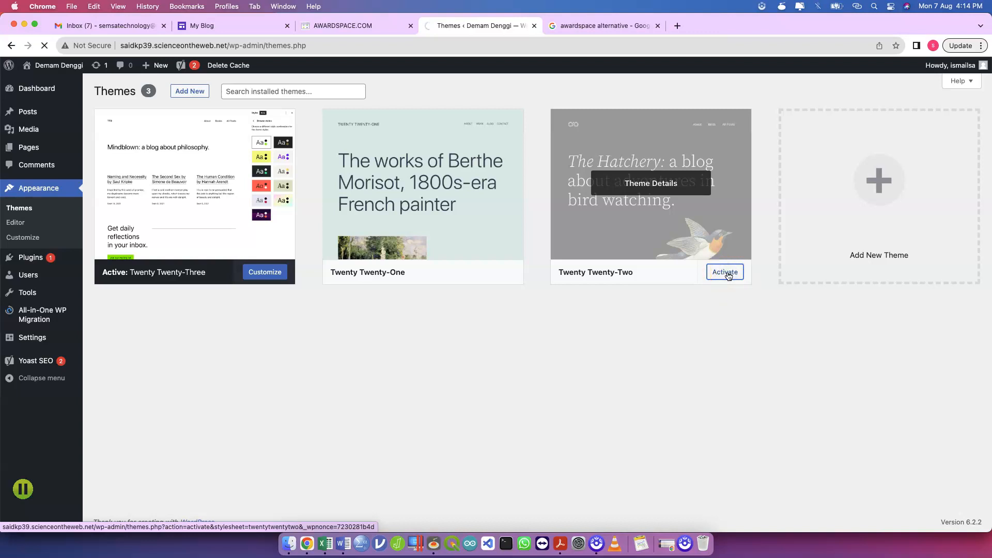
click(718, 273)
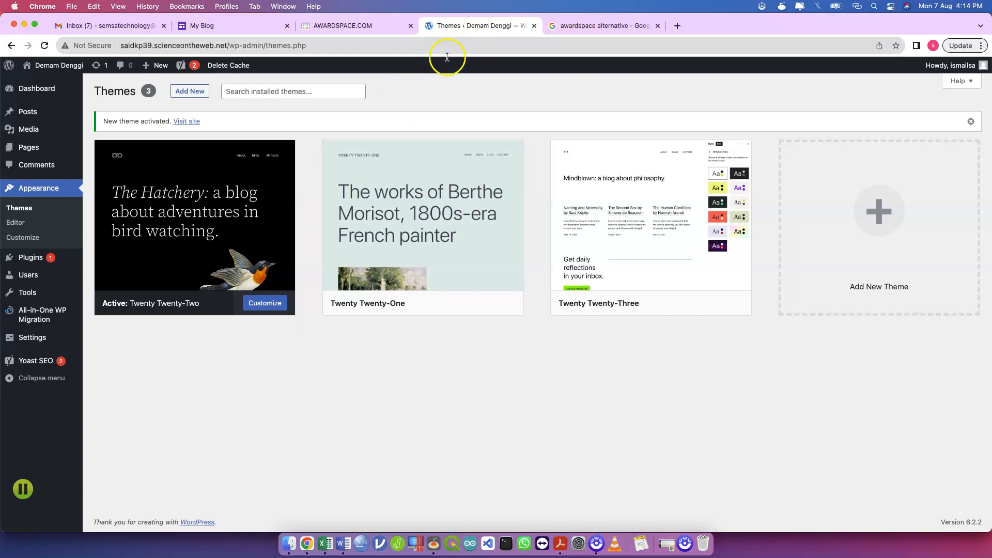
- Open the Demam Denggi site in a new browser tab to check its appearance, then return to the Themes page
mouse_move(49, 63)
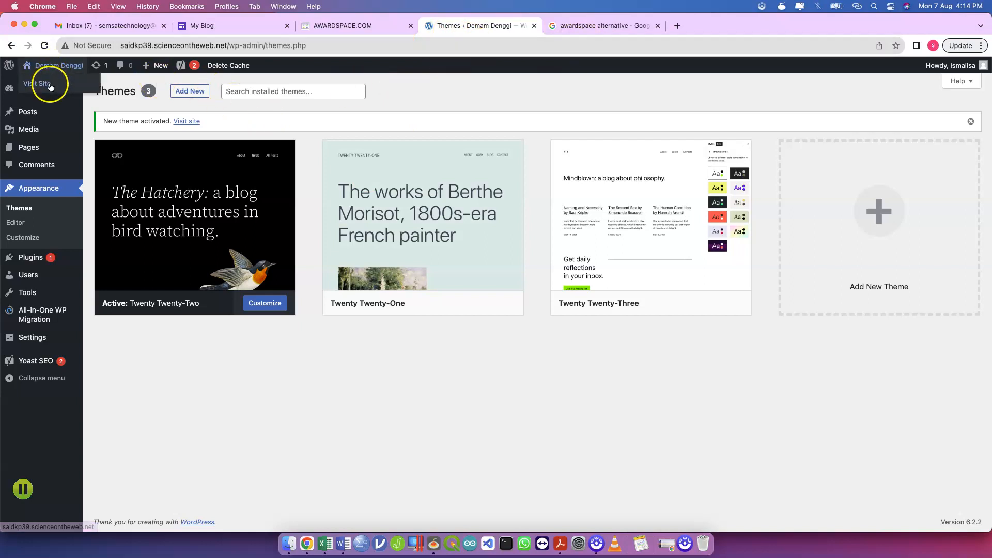
right_click(52, 85)
click(64, 91)
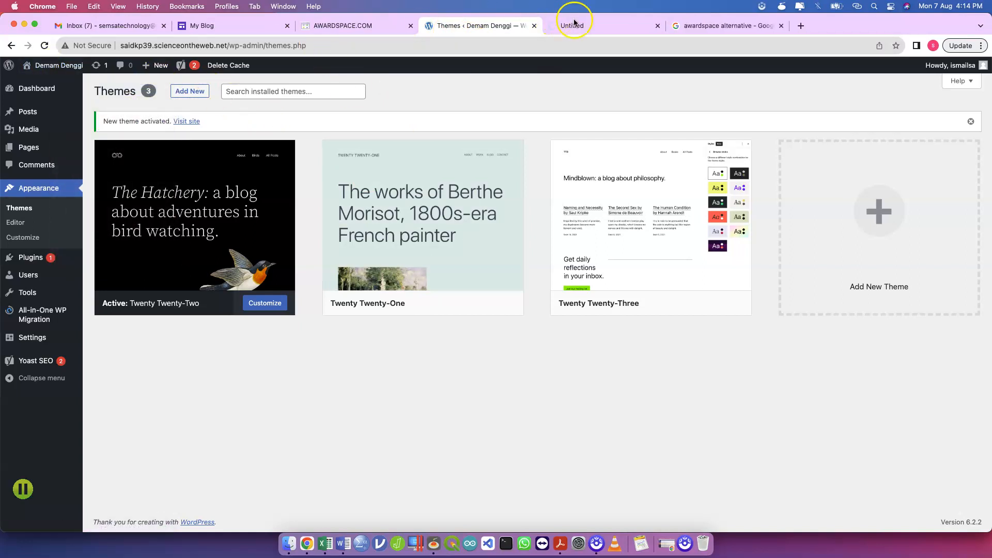
click(594, 27)
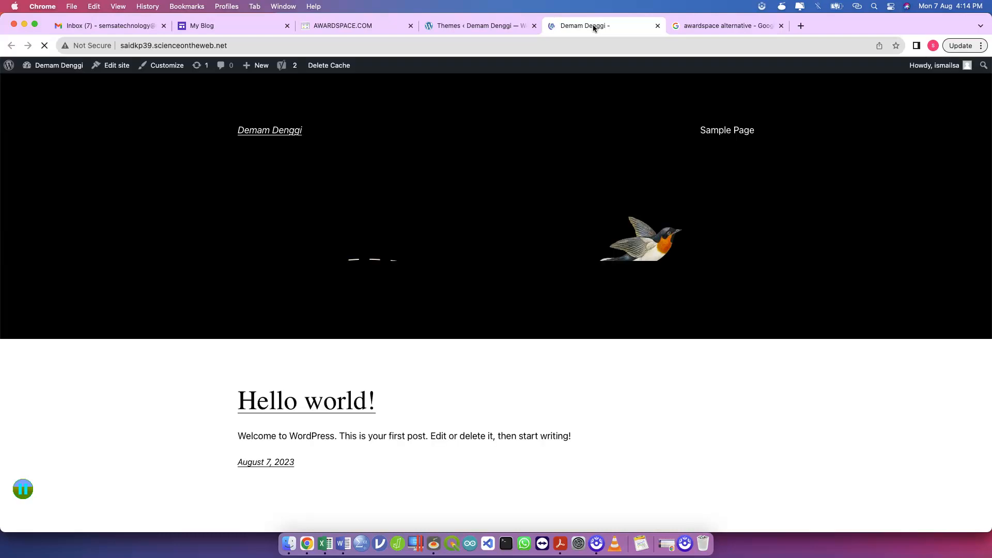
click(473, 26)
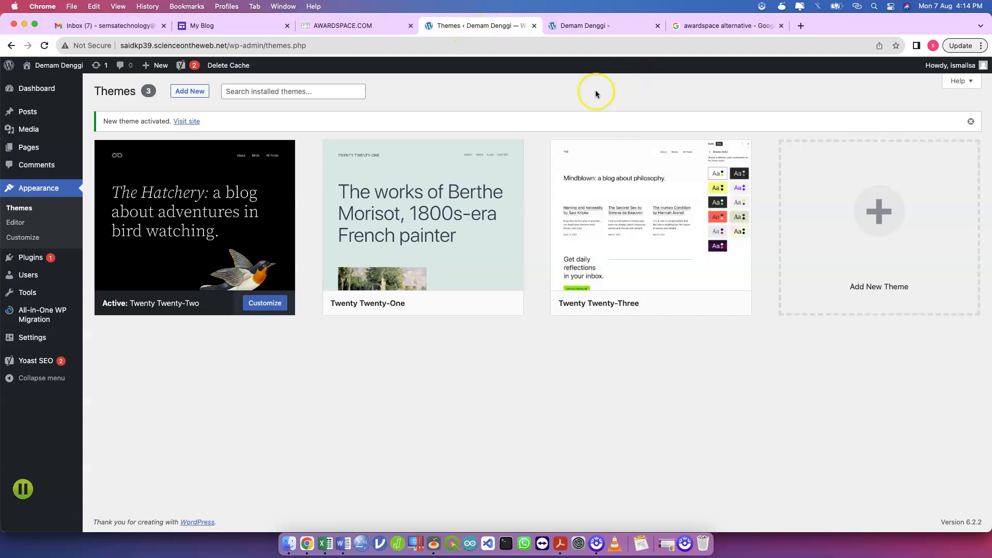
- Search the installed themes for "colorlib" and open the page for adding new themes
click(328, 94)
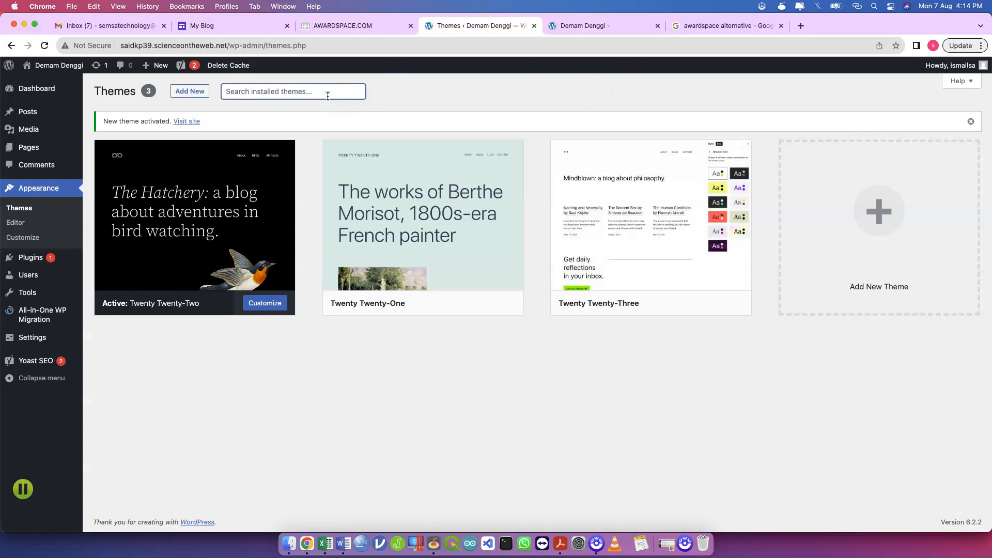
text(colorlib)
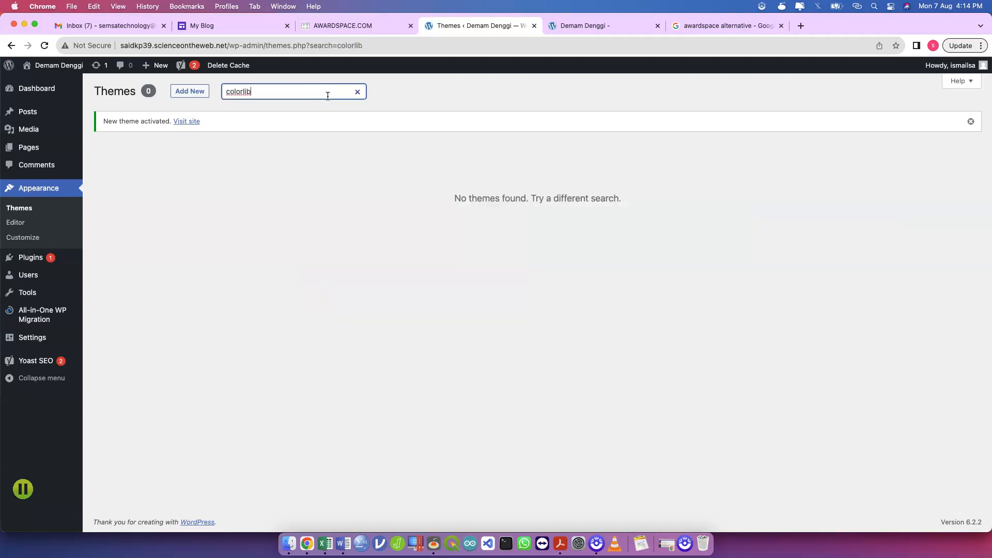
click(198, 94)
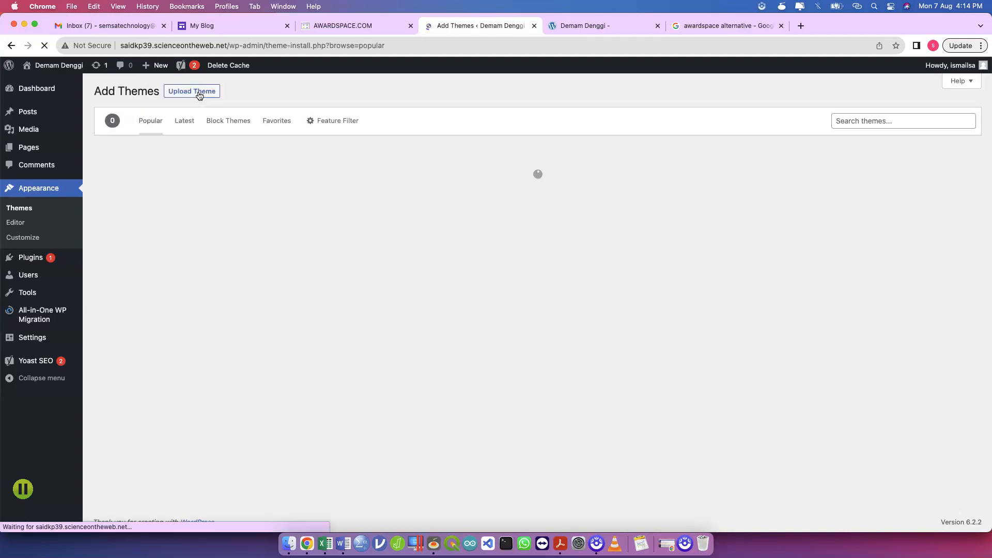
- Browse the popular themes available to install, from the default themes down to Ashe, Phlox and Twenty Fourteen, and return to the start of the list
click(882, 122)
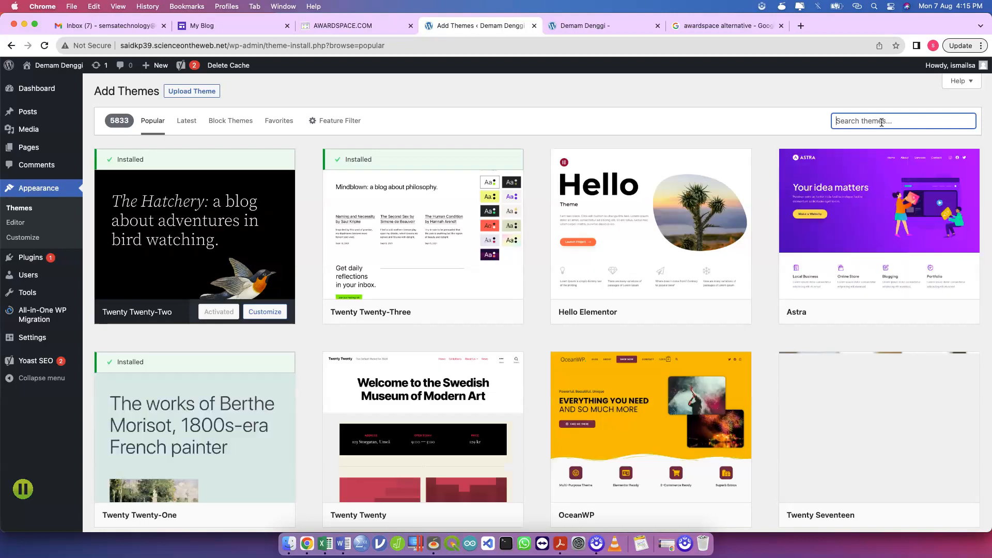
scroll(841, 303, down, 3)
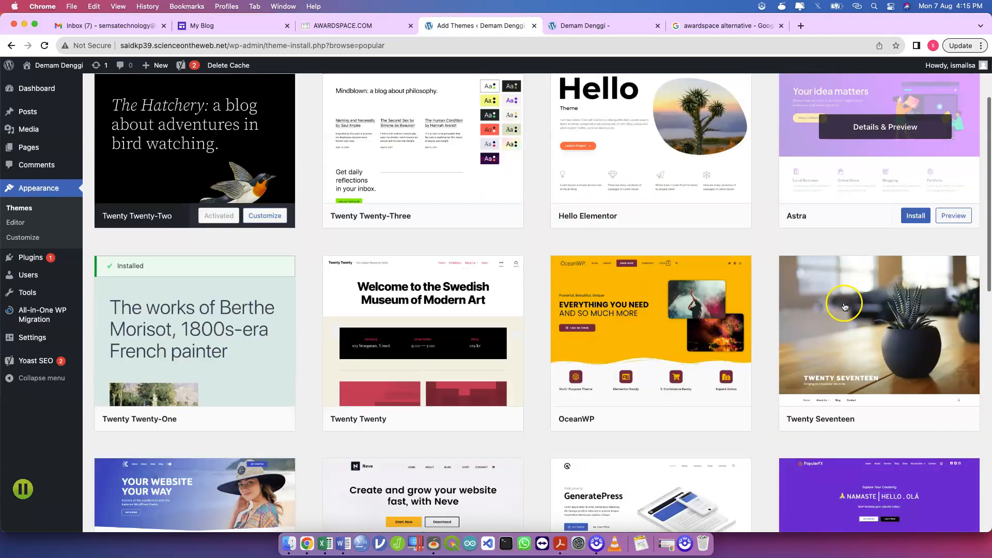
scroll(858, 365, down, 1)
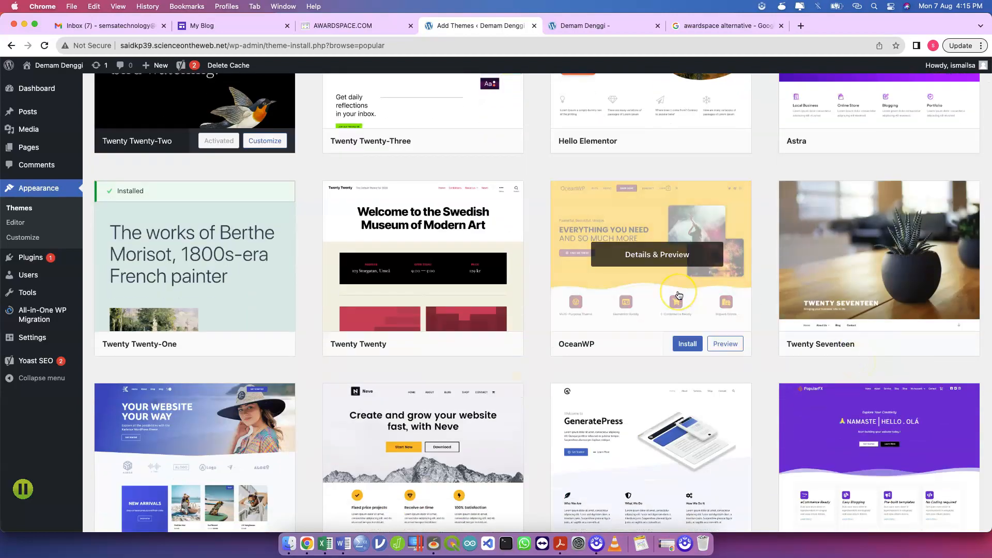
scroll(679, 295, down, 6)
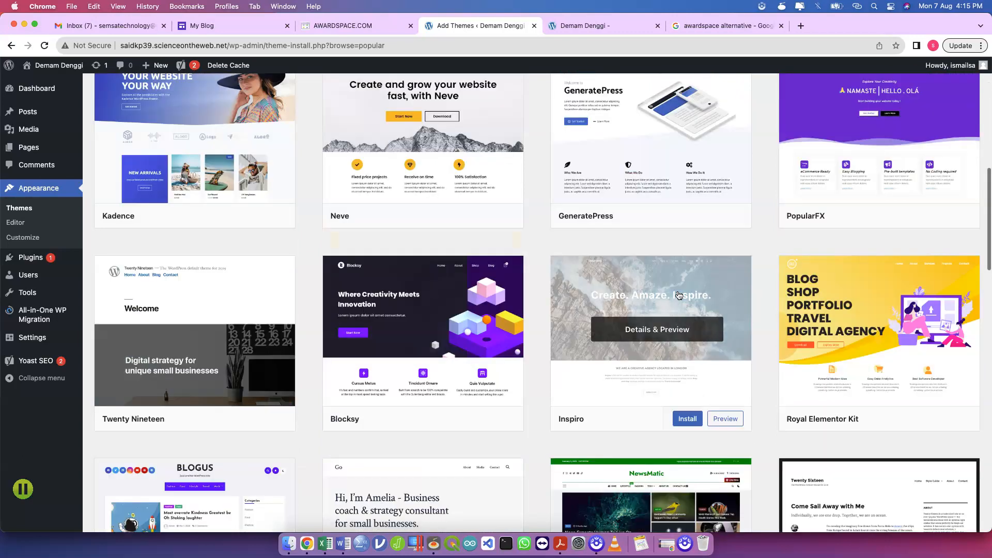
scroll(680, 295, down, 5)
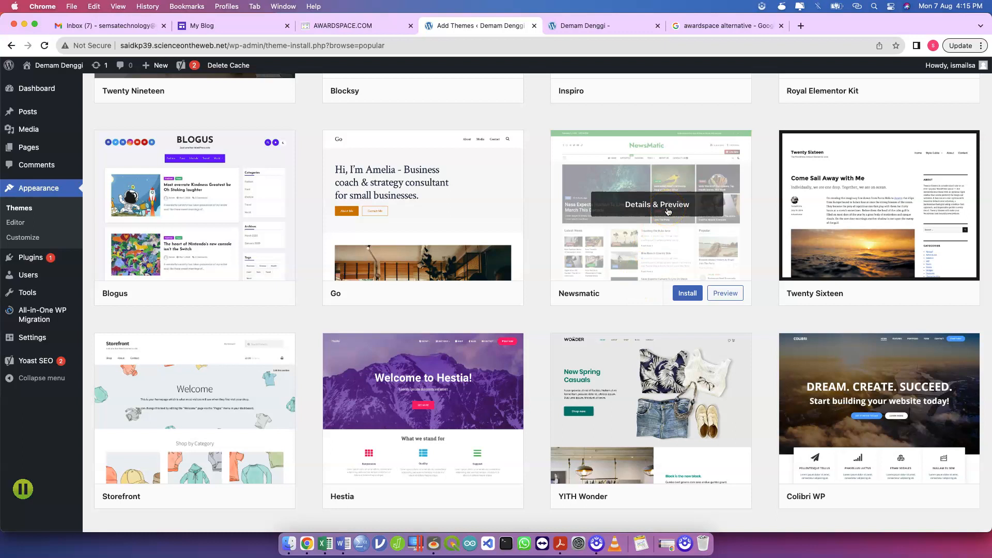
scroll(668, 211, down, 10)
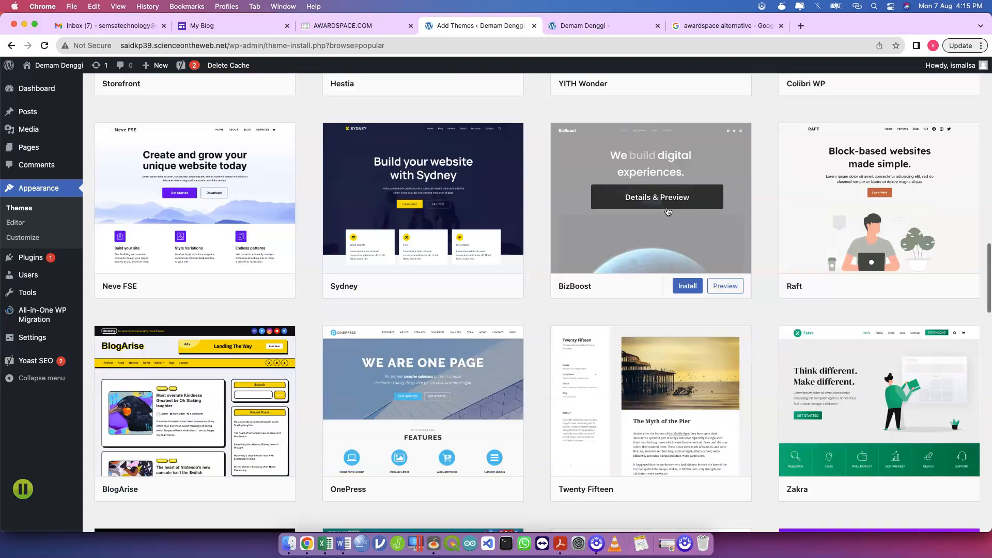
scroll(668, 212, down, 10)
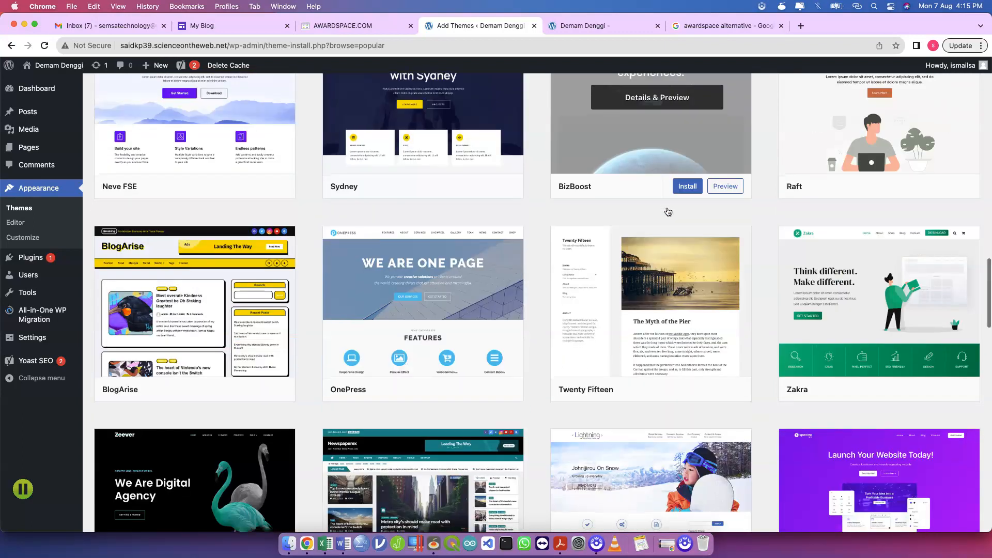
scroll(668, 211, down, 10)
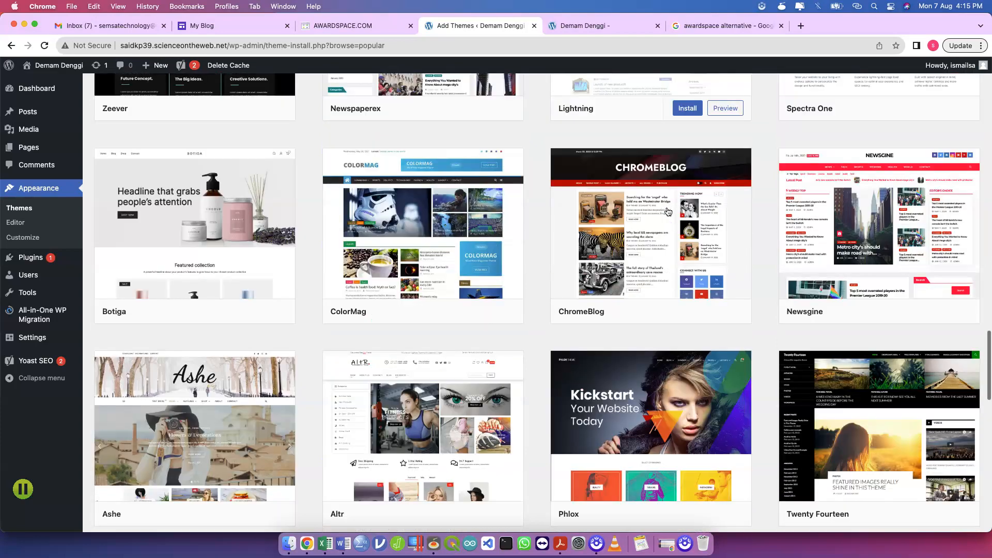
scroll(668, 212, up, 15)
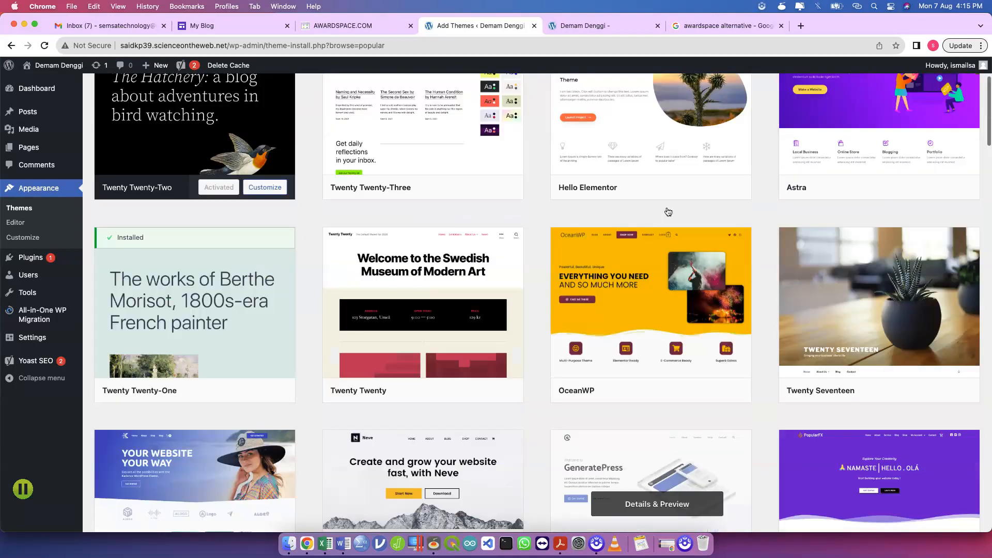
click(529, 303)
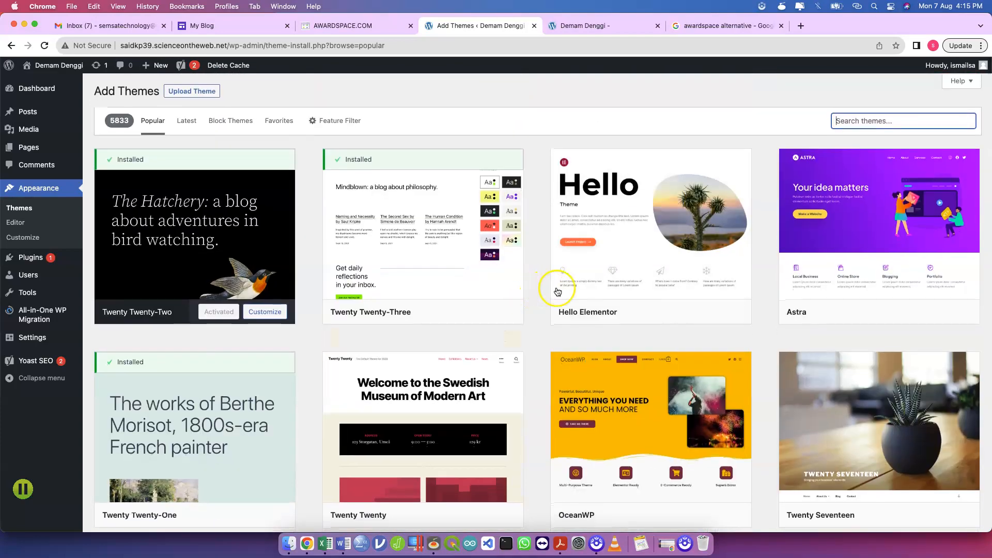
mouse_move(63, 114)
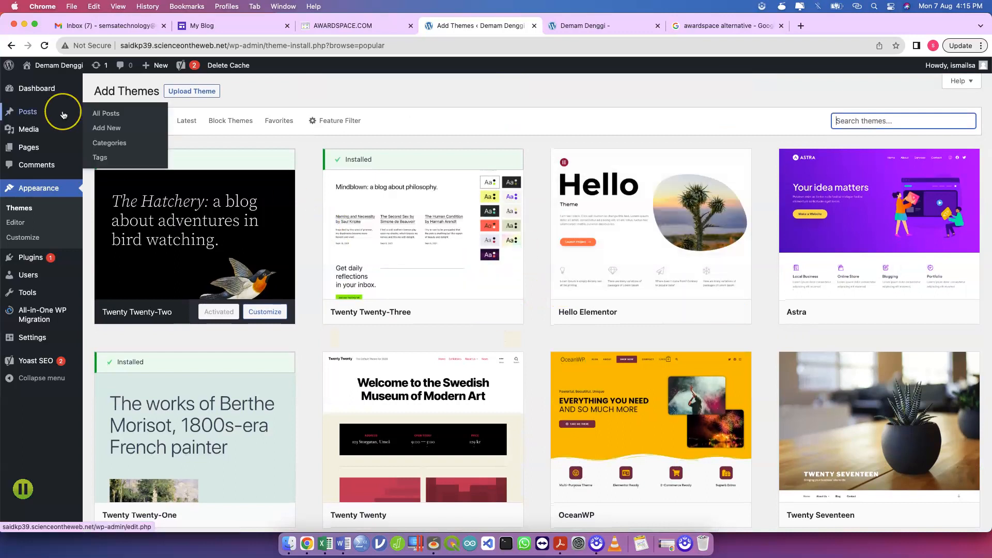